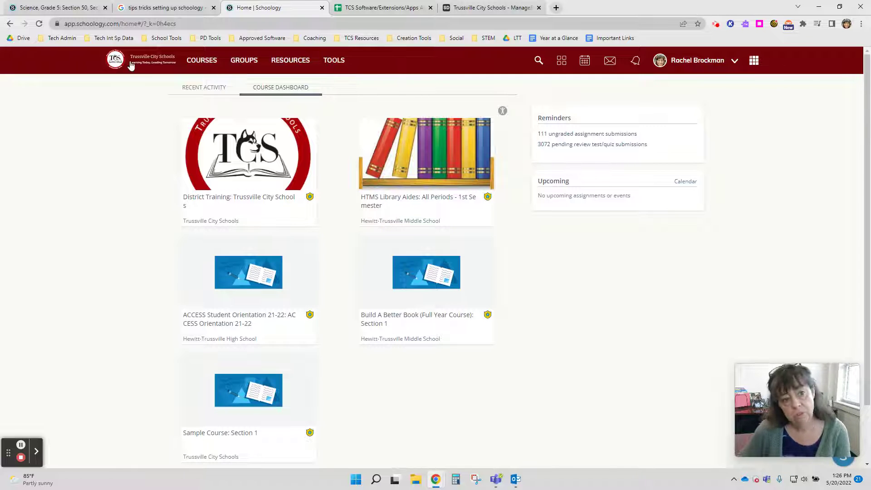
# - Reorder the courses so that ACCESS Student Orientation 21-22 sits above HTMS Library Aides
pyautogui.click(145, 70)
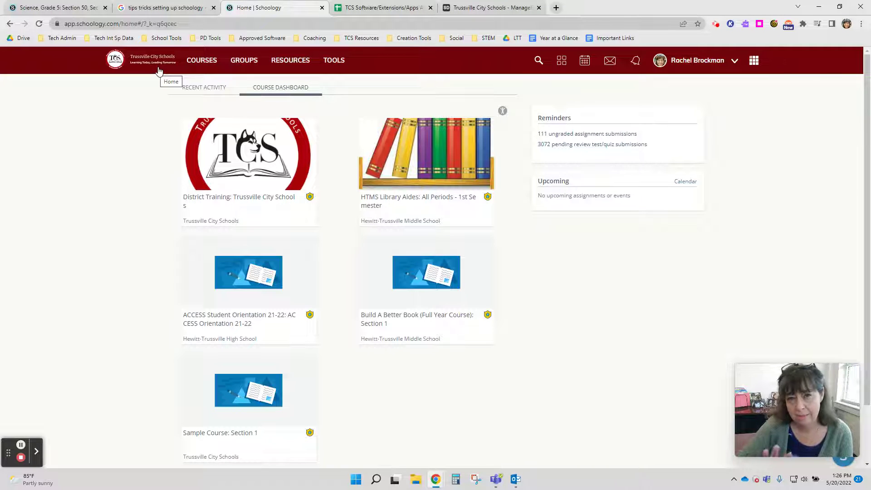
pyautogui.click(199, 64)
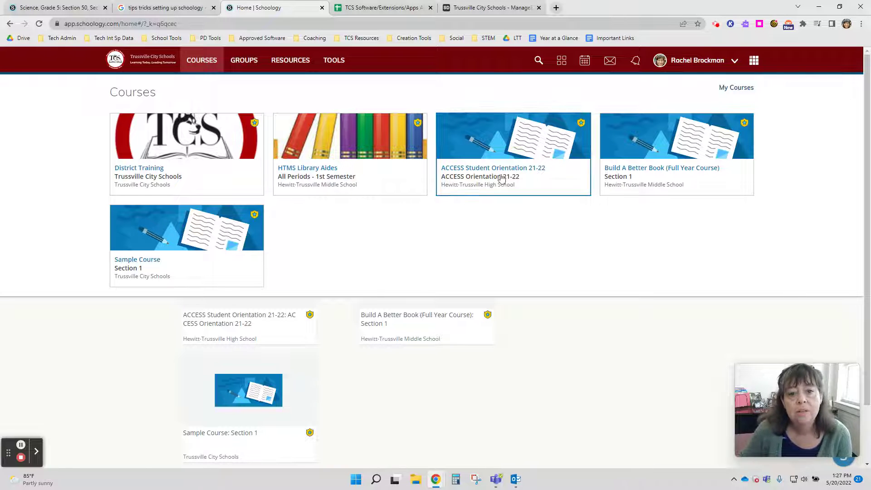
pyautogui.click(743, 90)
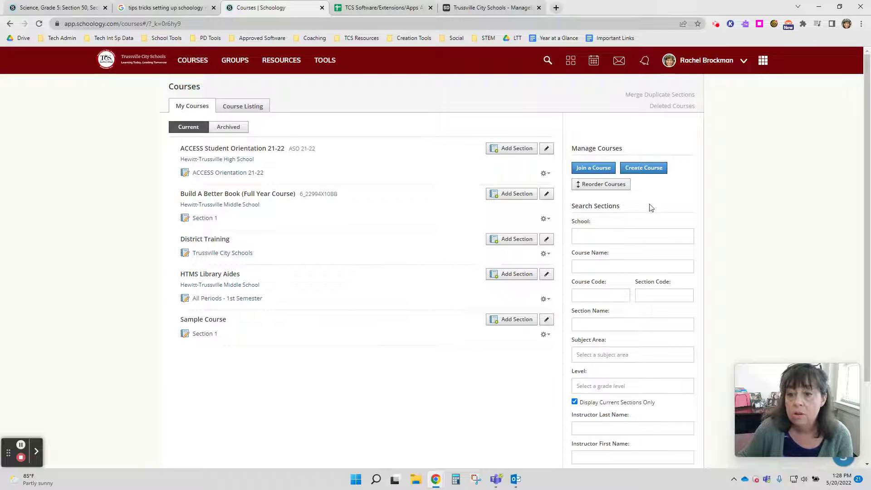
pyautogui.click(600, 183)
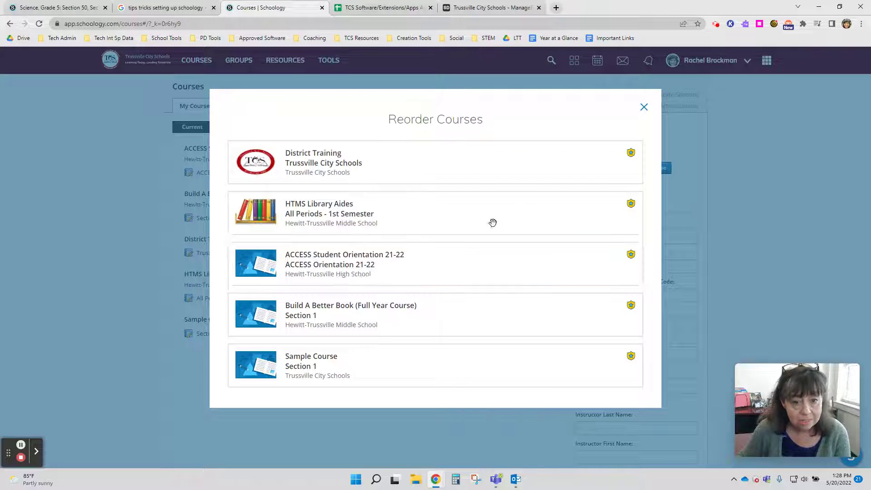
pyautogui.moveTo(430, 269); pyautogui.dragTo(431, 215)
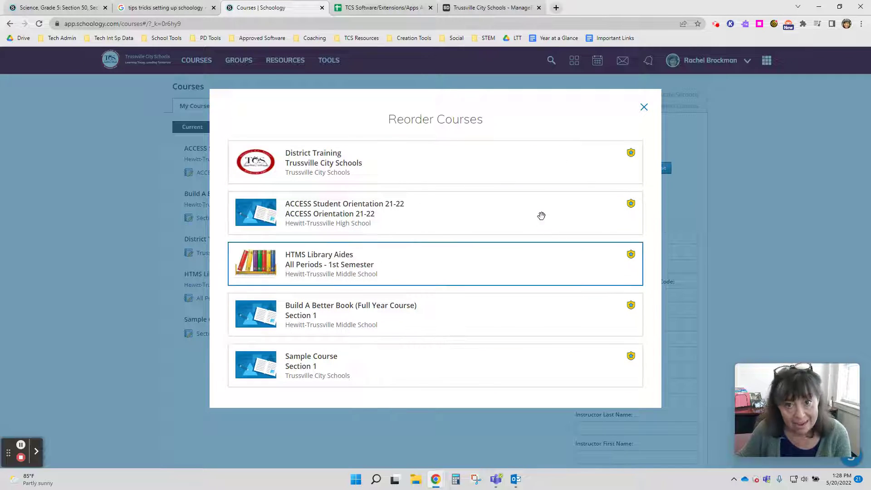
pyautogui.click(643, 107)
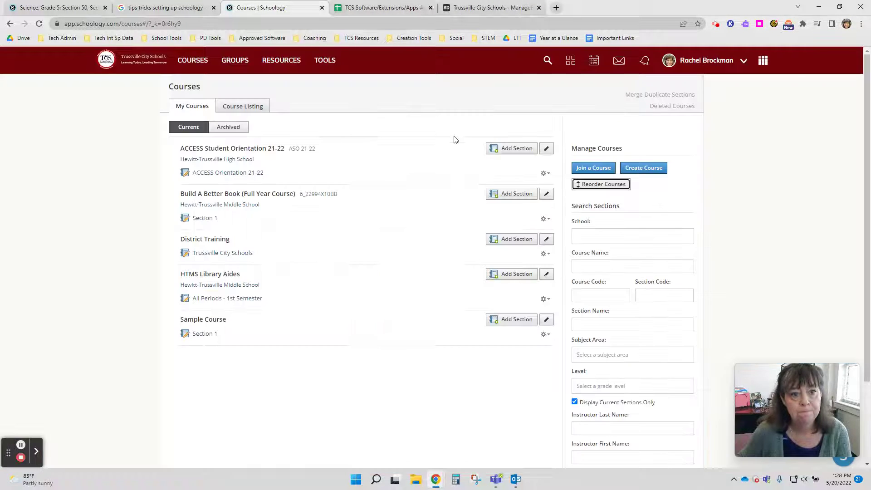
# - Reorder the groups so that 7th Grade 2021-22 sits above HTMS Shared Resources
pyautogui.click(240, 66)
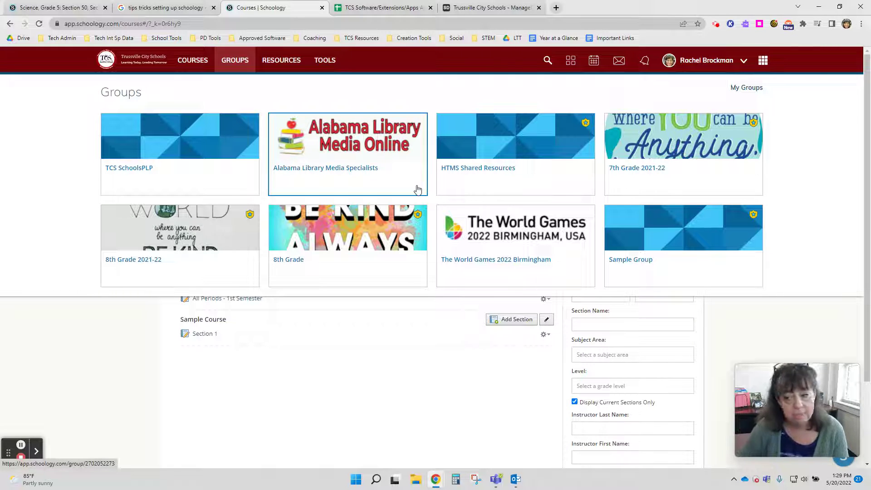
pyautogui.click(752, 91)
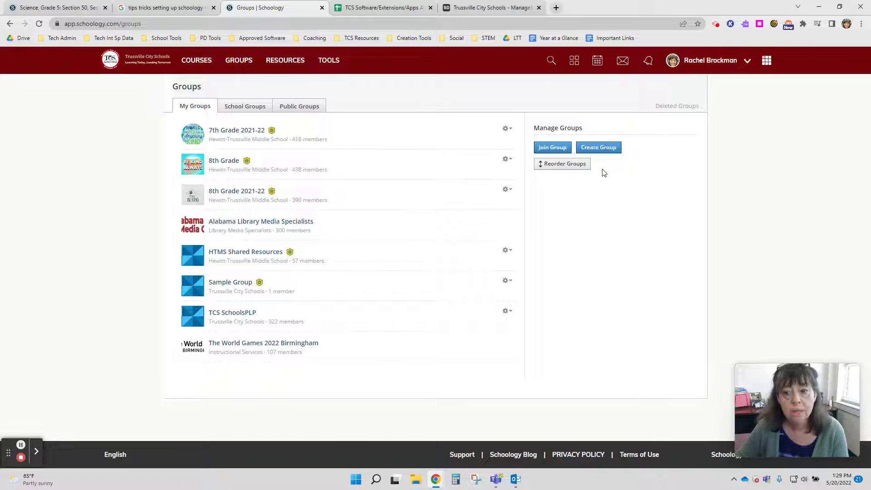
pyautogui.click(573, 165)
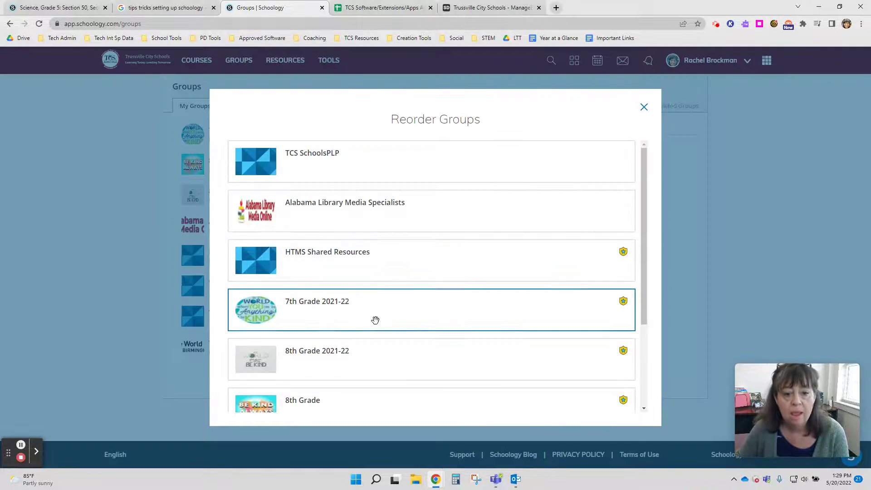
pyautogui.moveTo(375, 320); pyautogui.dragTo(408, 281)
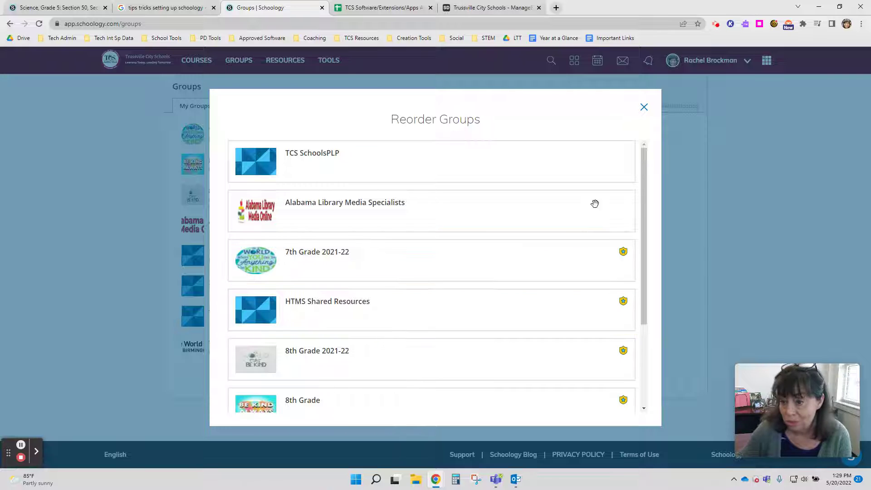
pyautogui.click(643, 108)
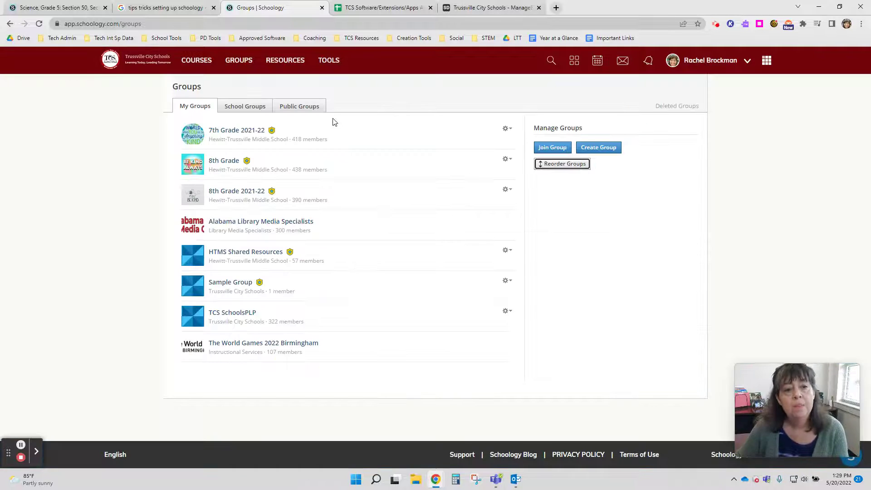
# - Open the personal resources and search the site for "braille", clearing the search text at the end
pyautogui.click(291, 63)
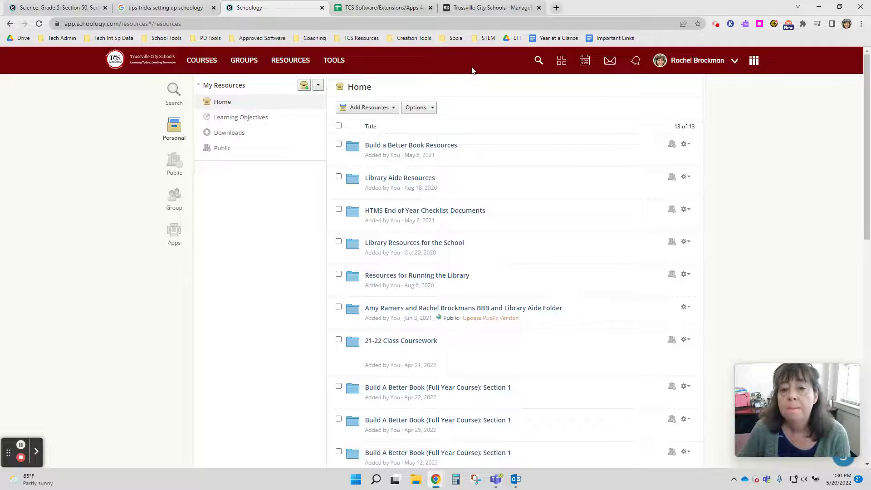
pyautogui.click(539, 62)
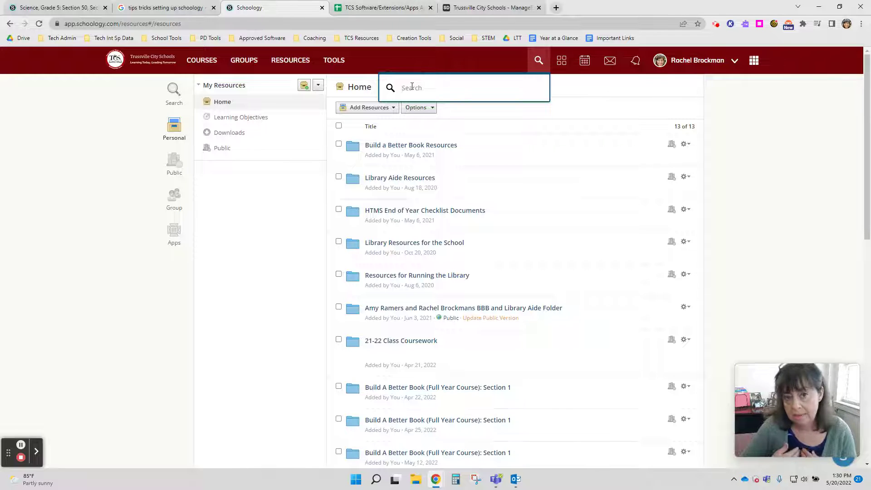
pyautogui.write('brai')
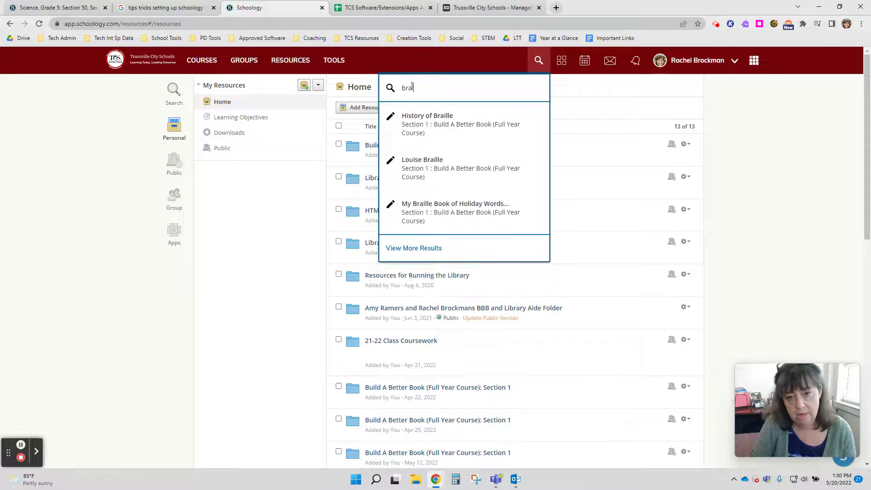
pyautogui.write('lle')
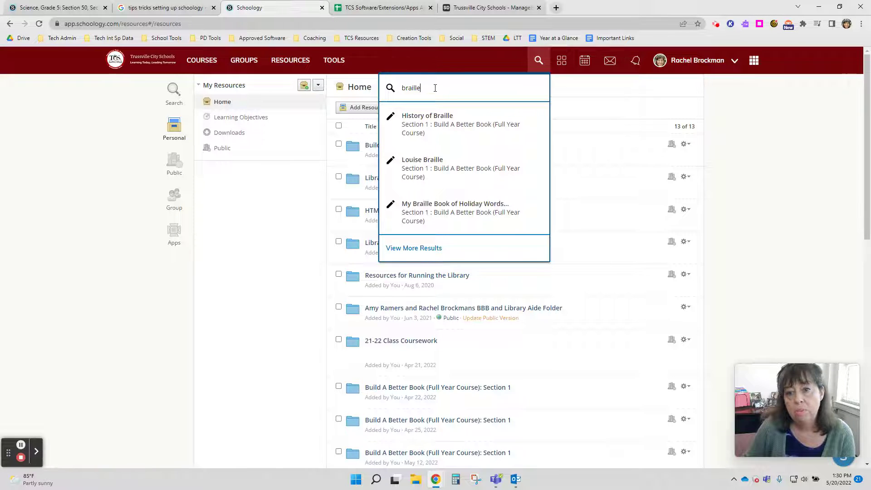
pyautogui.moveTo(438, 91); pyautogui.dragTo(388, 89)
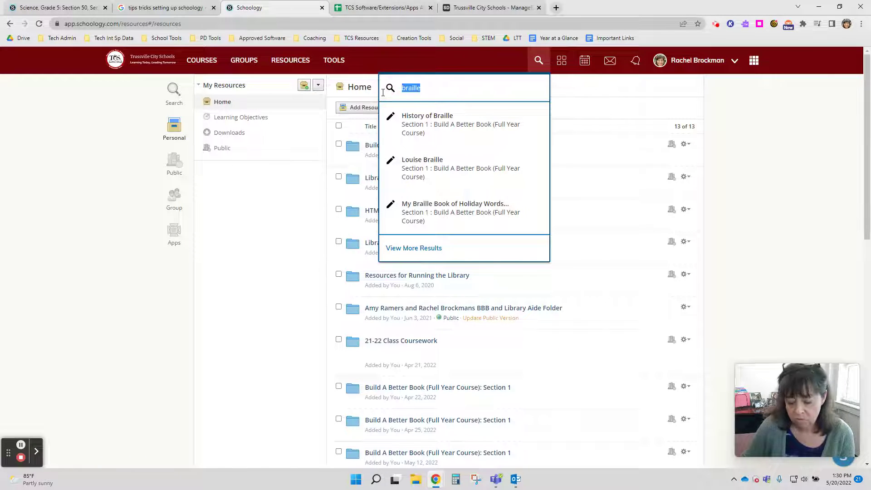
pyautogui.press('BackSpace')
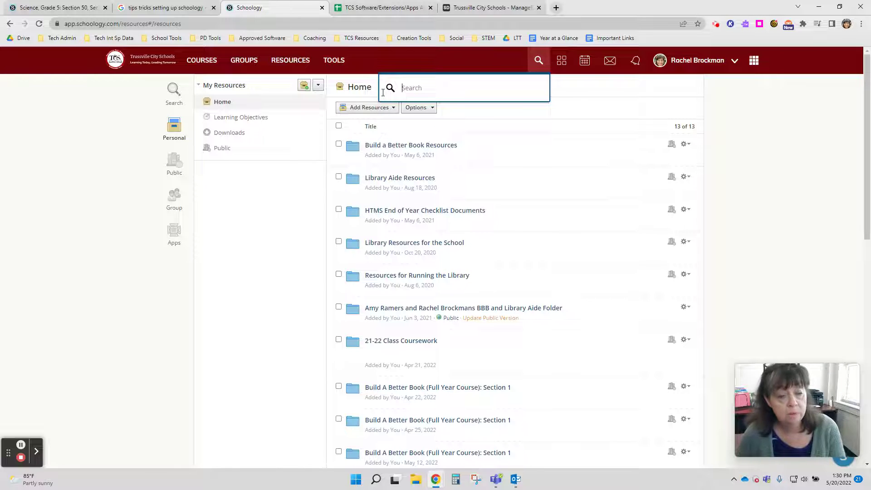
# - View the organization apps in the App Center and the monthly calendar
pyautogui.click(564, 65)
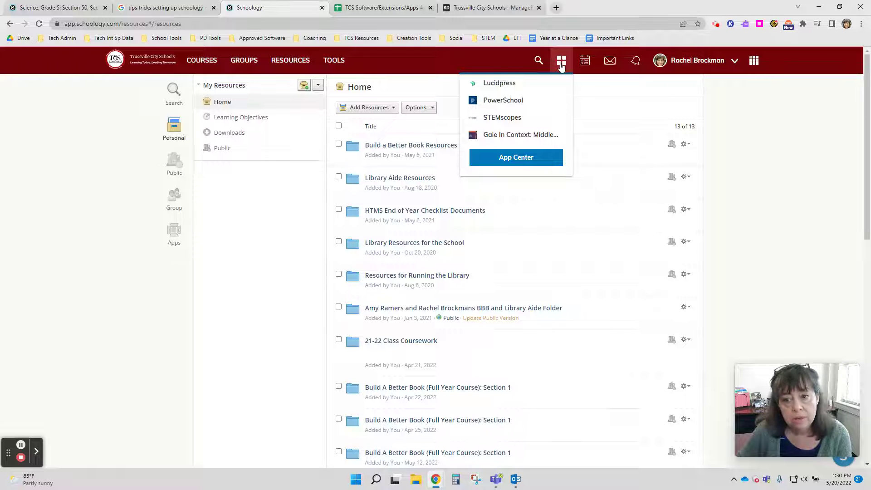
pyautogui.click(515, 158)
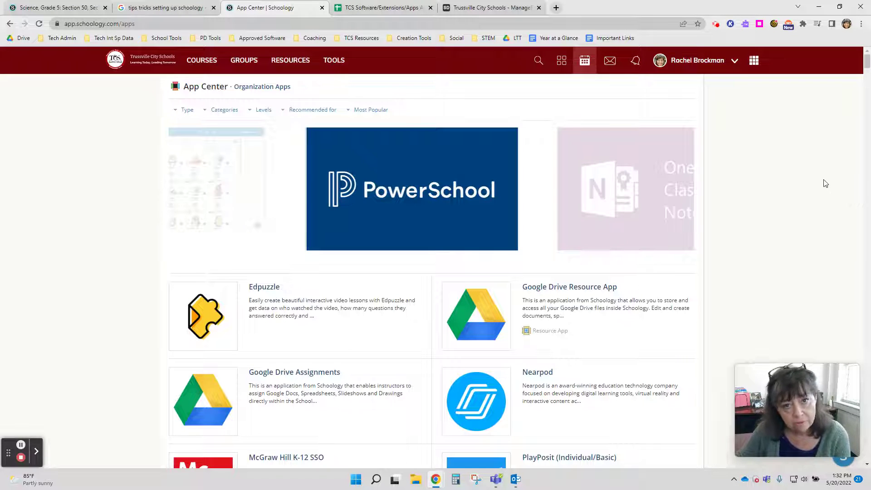
pyautogui.click(582, 63)
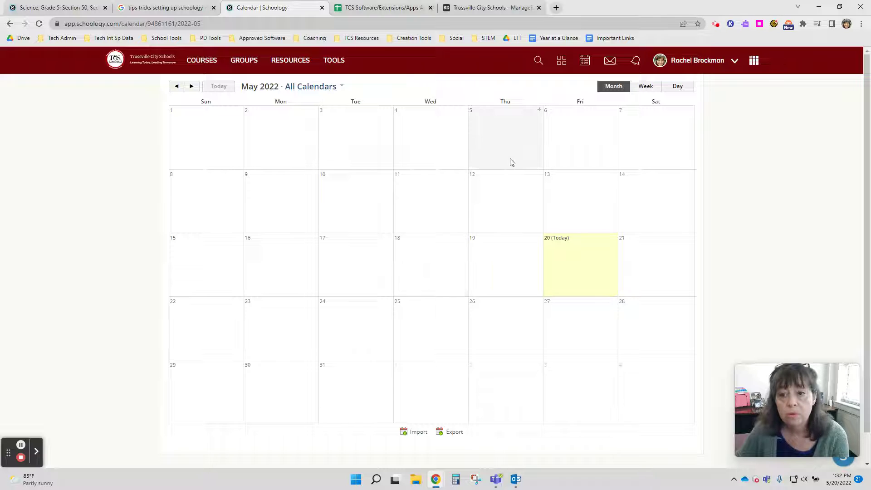
# - View the recent messages and open a blank new message form, closing it without sending anything
pyautogui.click(609, 64)
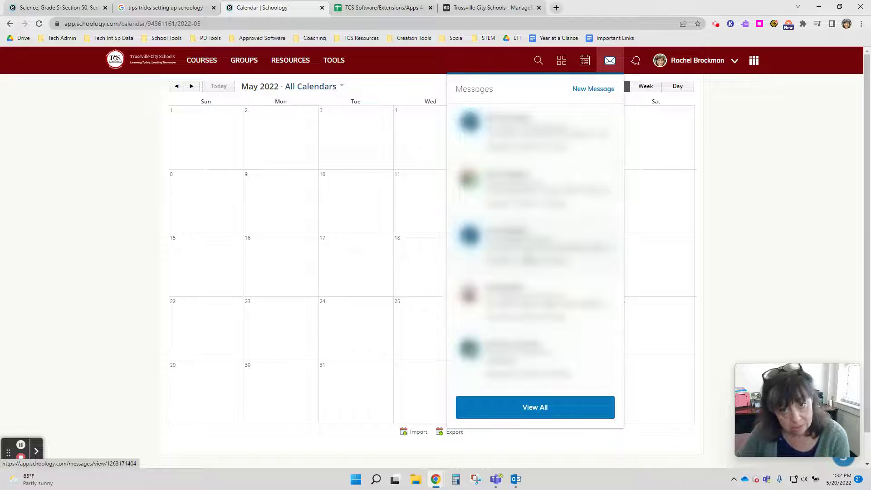
pyautogui.click(609, 61)
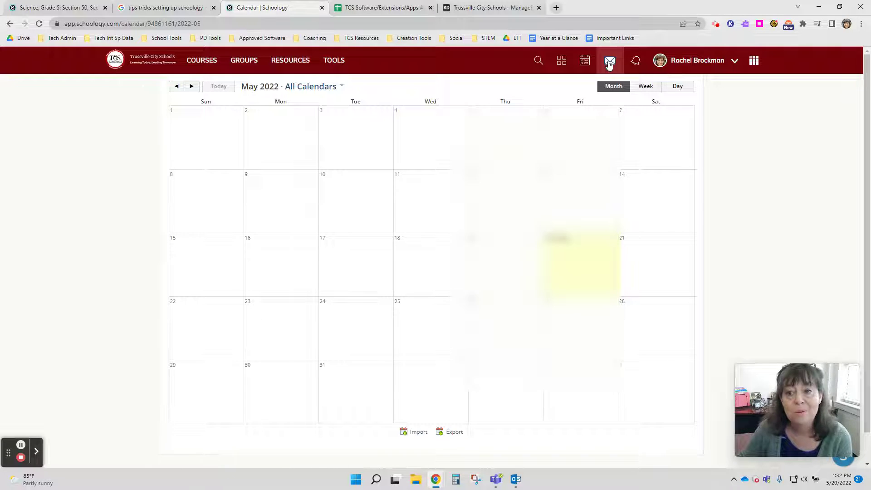
pyautogui.click(609, 64)
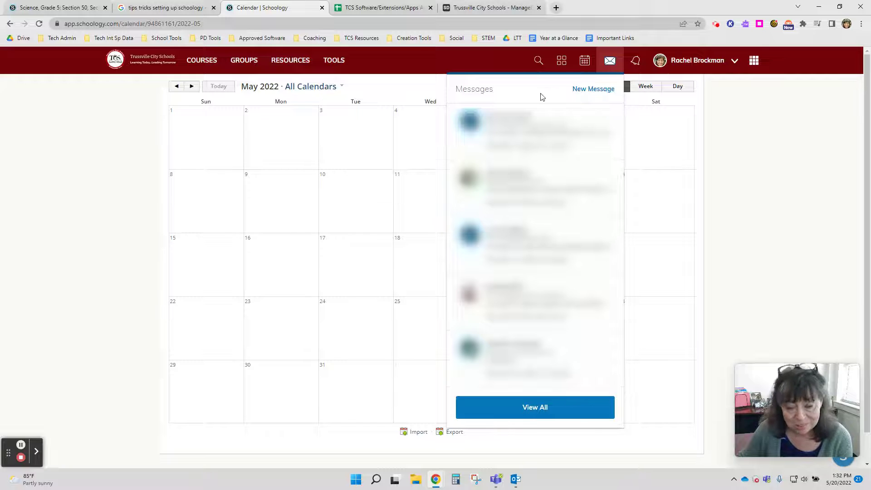
pyautogui.click(582, 90)
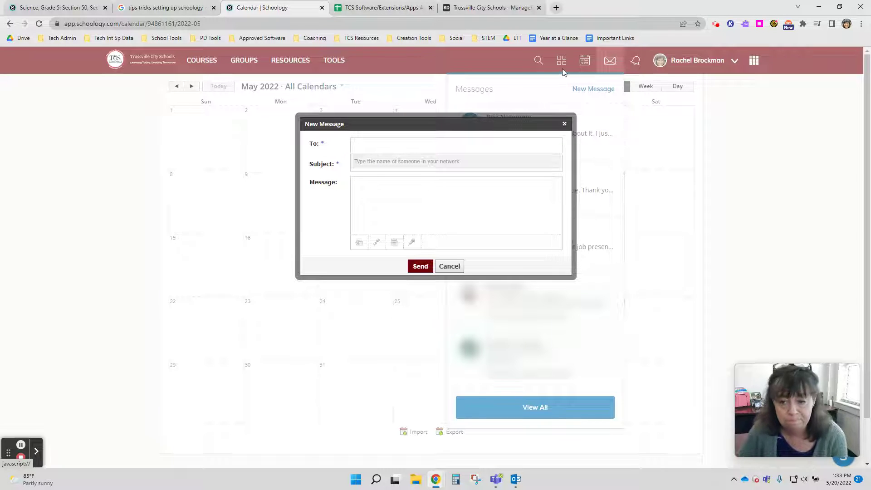
pyautogui.click(568, 127)
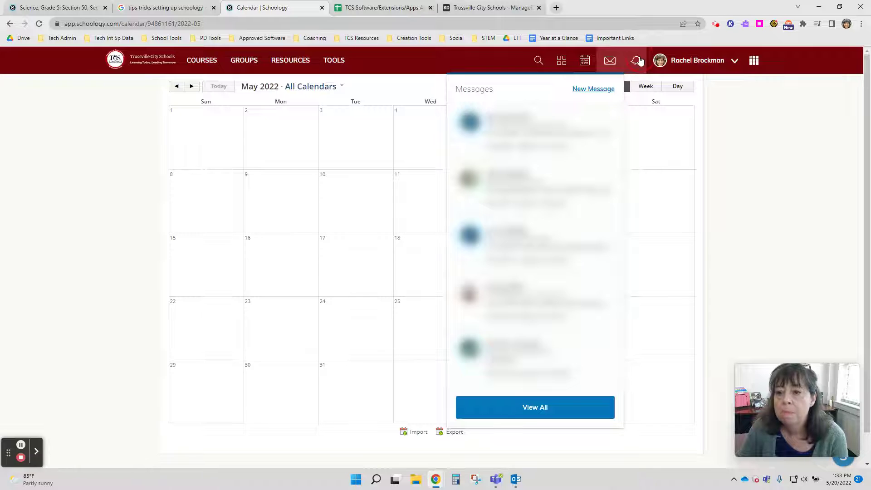
# - View the recent notifications and open the account owner's profile page
pyautogui.click(635, 61)
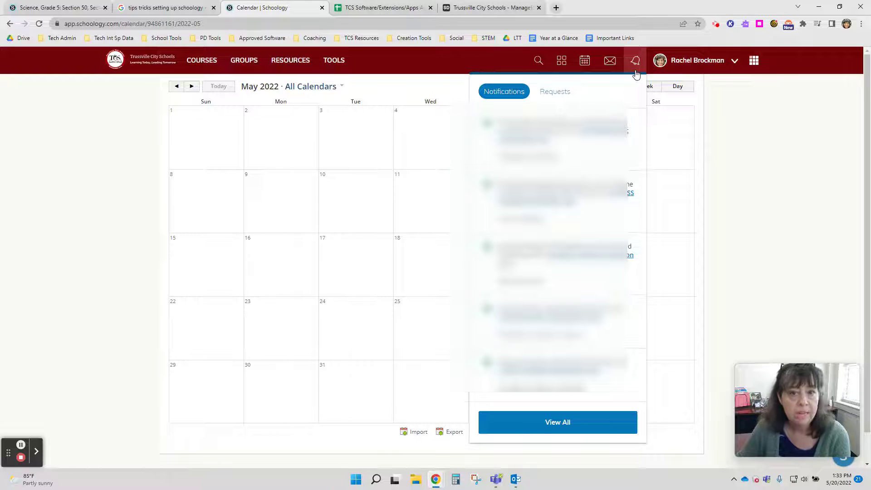
pyautogui.click(438, 86)
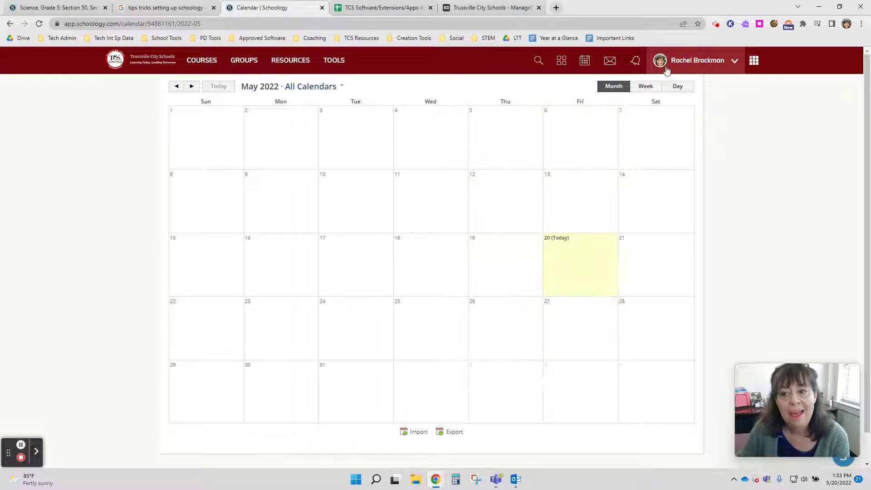
pyautogui.click(733, 64)
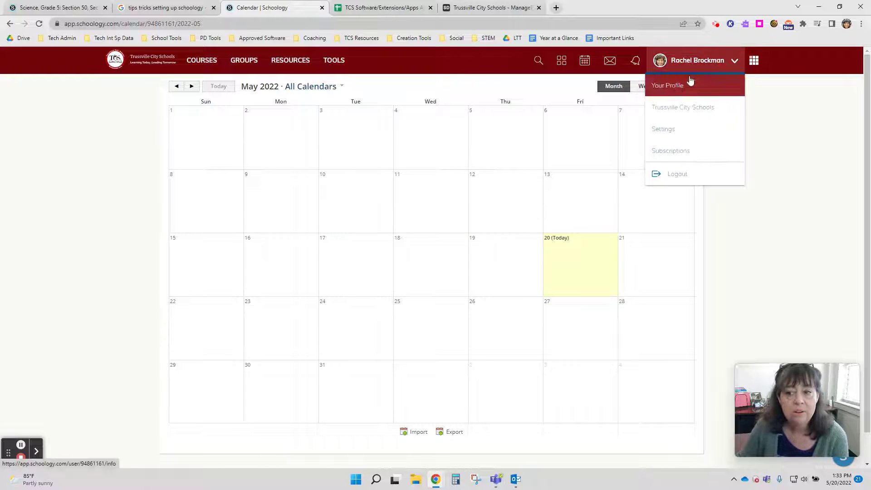
pyautogui.click(676, 88)
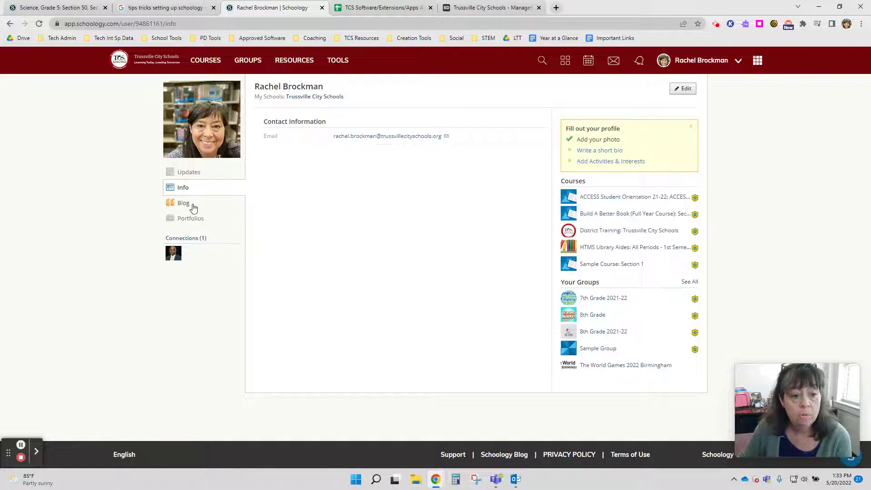
# - Open the account settings and view the email and mobile notification preferences
pyautogui.moveTo(227, 136)
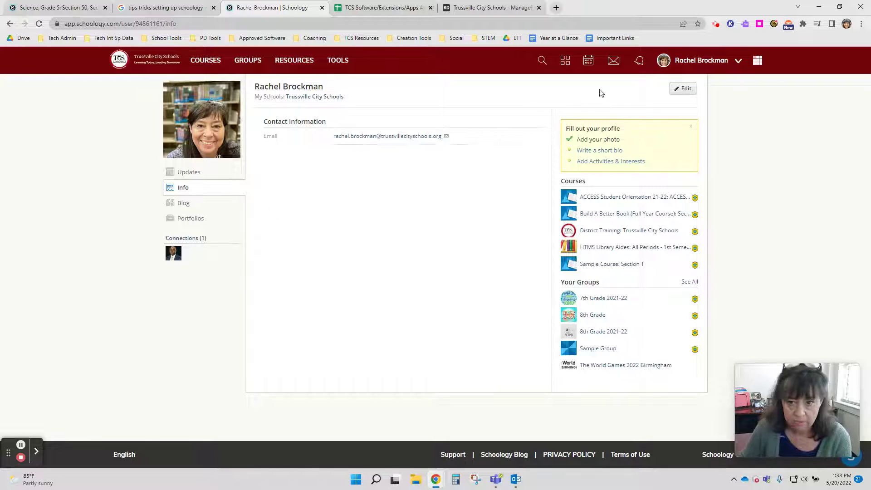
pyautogui.click(738, 63)
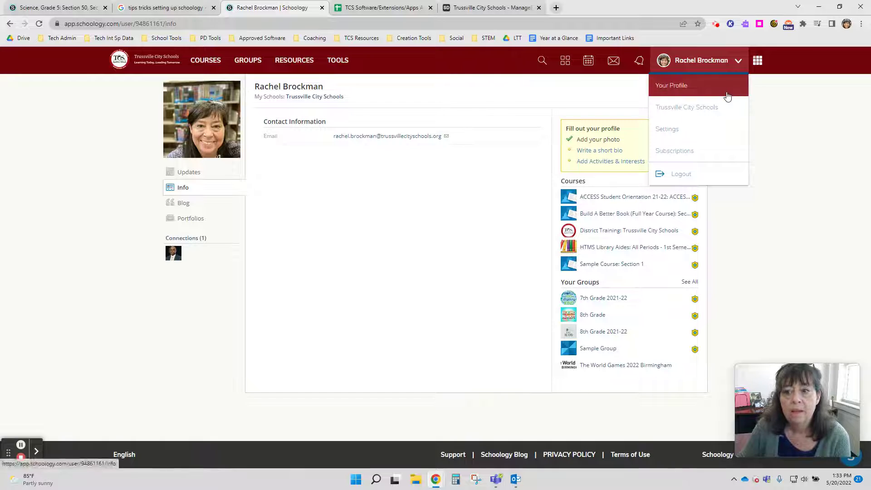
pyautogui.click(723, 62)
pyautogui.click(722, 62)
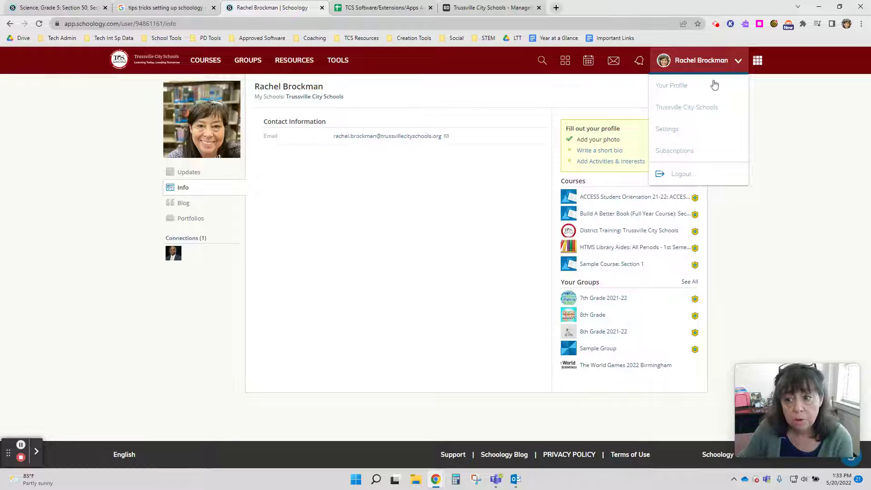
pyautogui.click(679, 131)
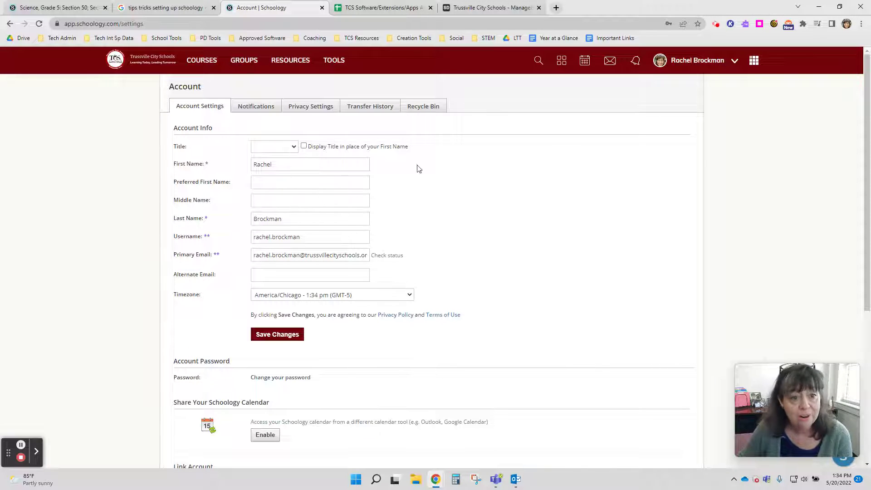
pyautogui.click(259, 109)
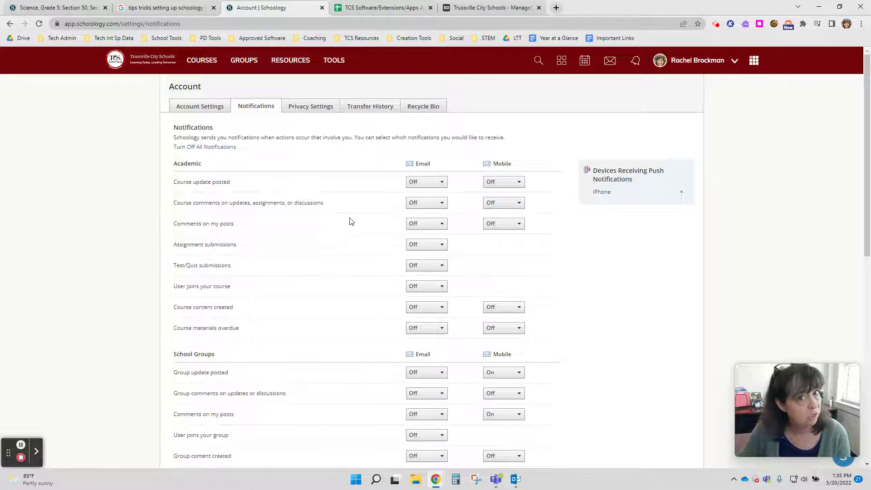
pyautogui.click(727, 64)
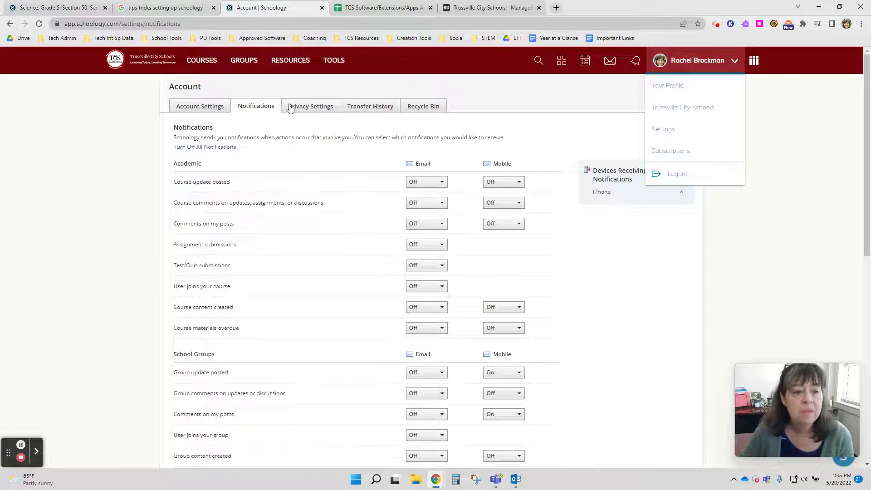
# - View the Build A Better Book (Full Year Course) materials, and open Sample Course: Section 1
pyautogui.click(608, 234)
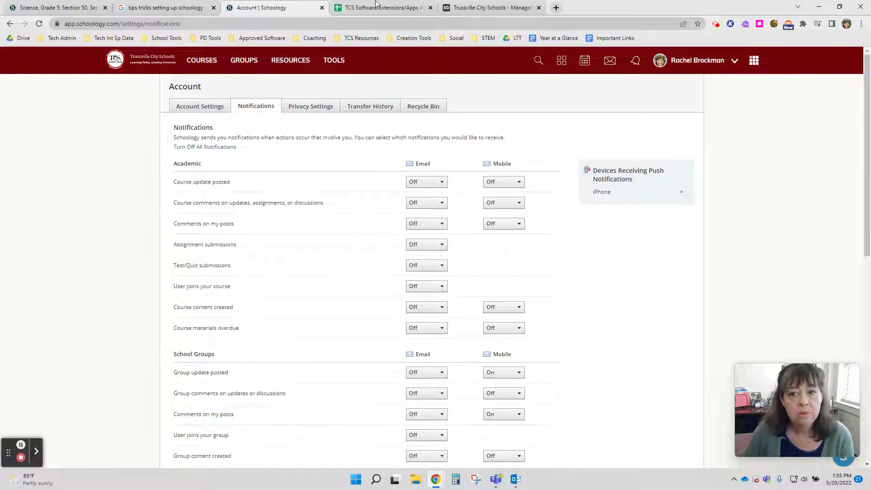
pyautogui.click(205, 58)
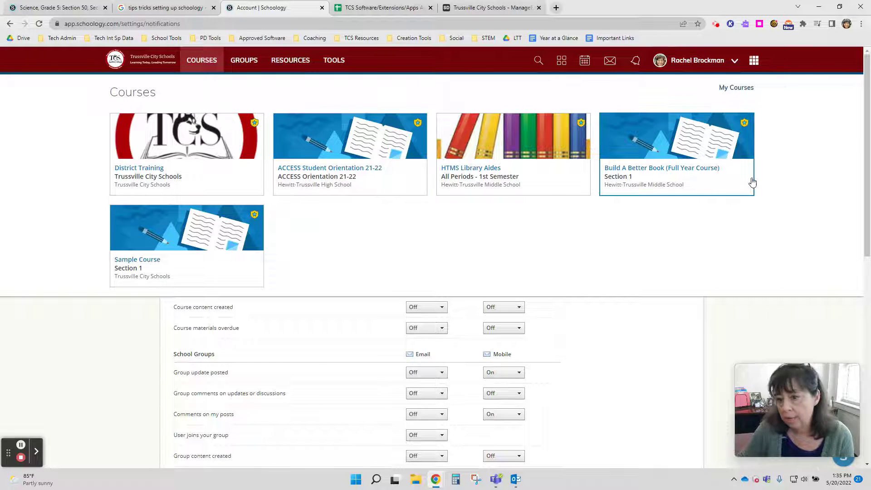
pyautogui.click(703, 173)
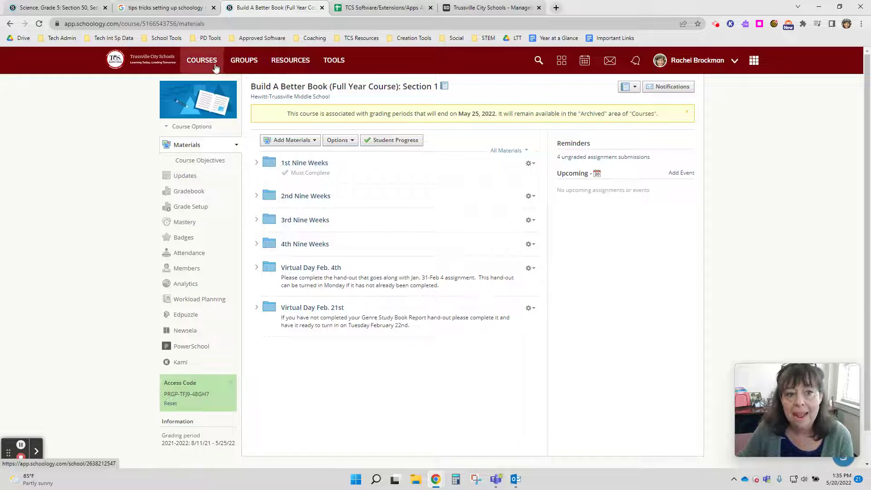
pyautogui.click(183, 58)
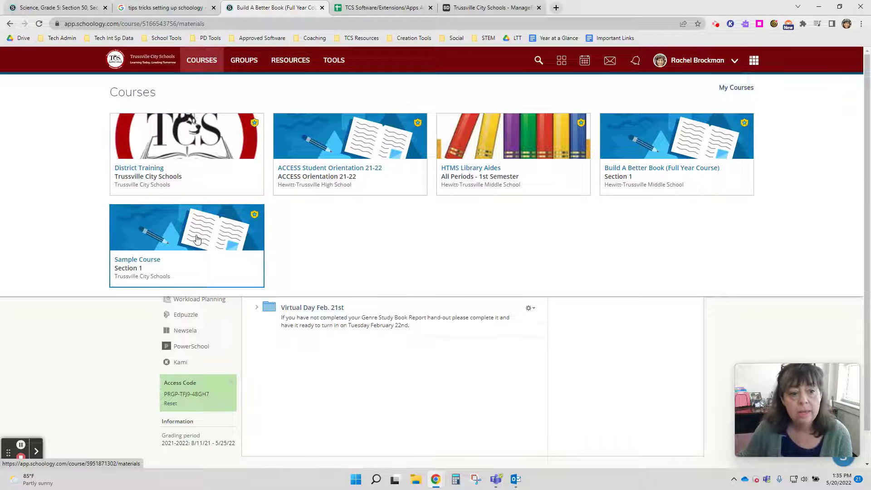
pyautogui.click(135, 261)
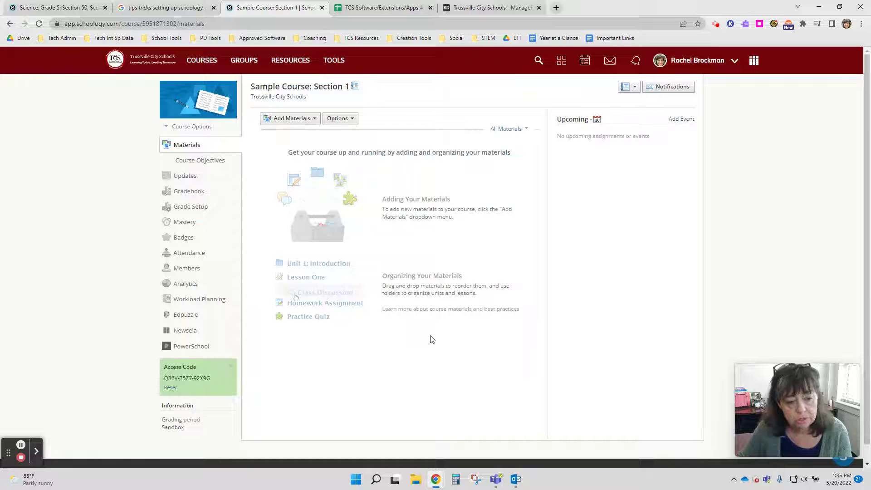
pyautogui.click(297, 119)
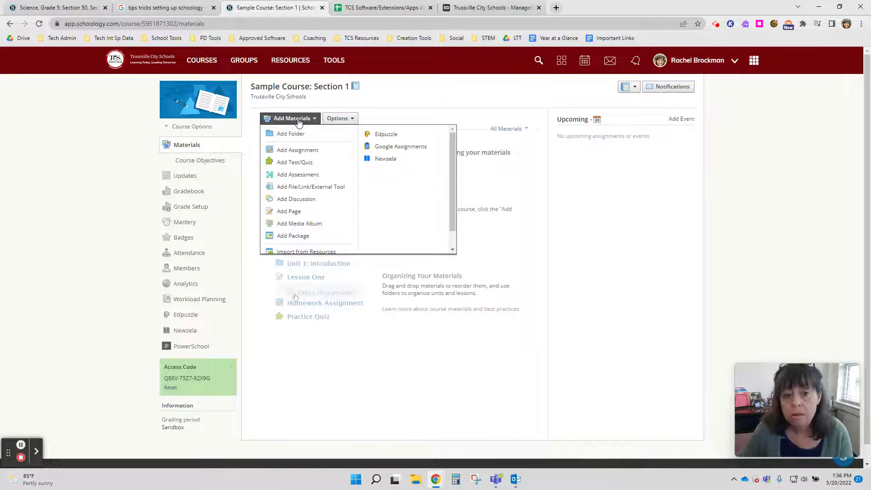
pyautogui.click(289, 133)
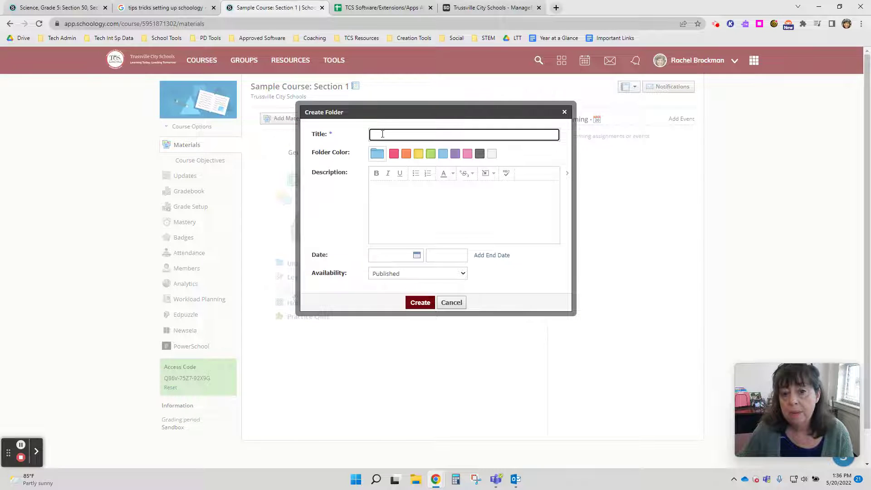
pyautogui.write('Week 1')
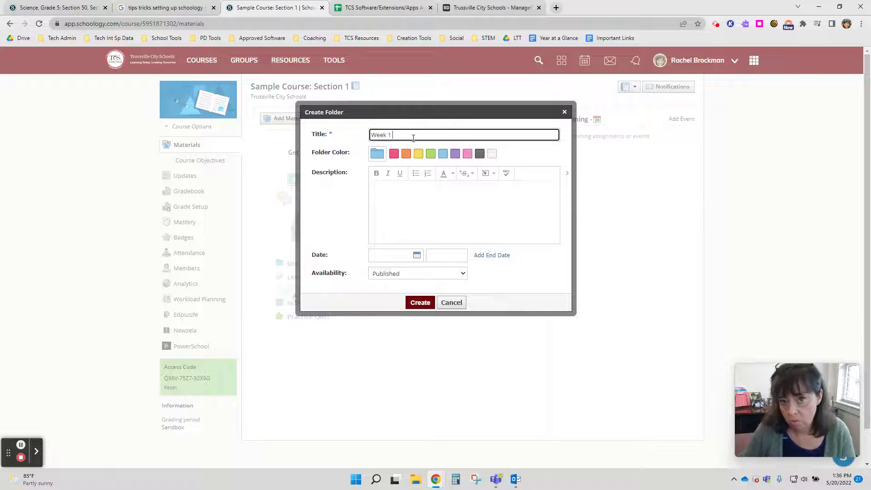
pyautogui.click(564, 112)
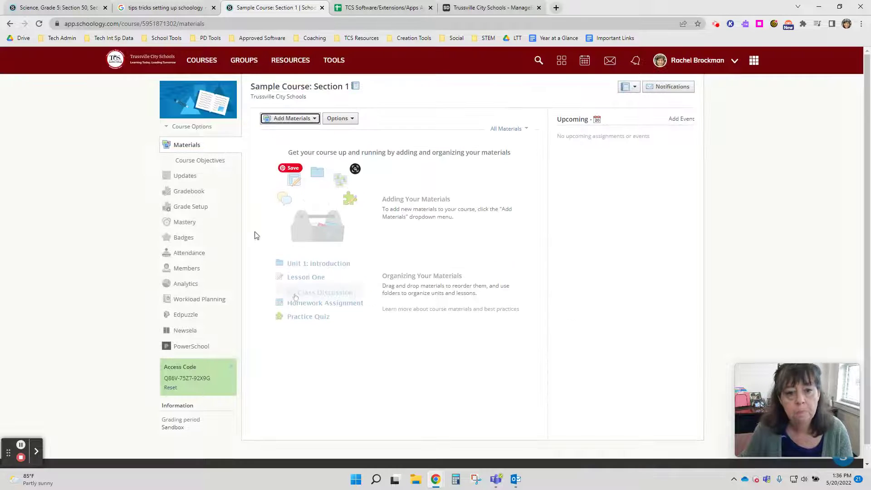
# - Start a new assignment in the sample course and attach the Google Drive document Important Links Logins
pyautogui.click(310, 120)
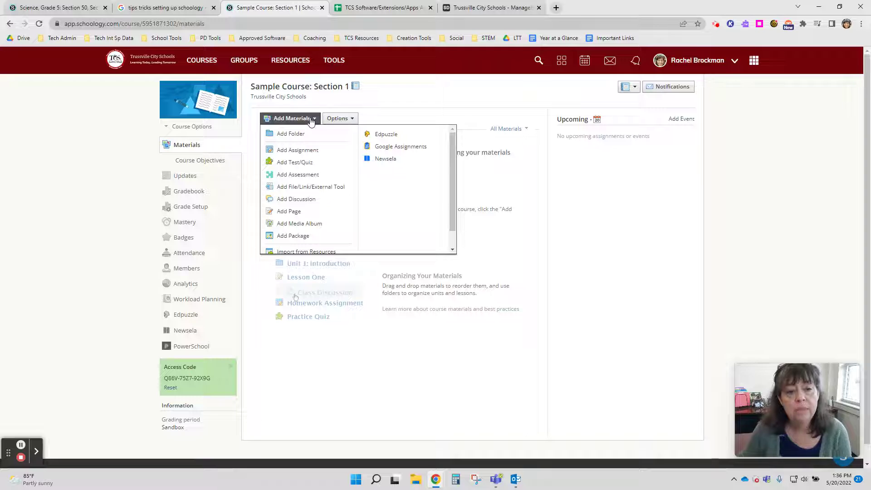
pyautogui.click(294, 150)
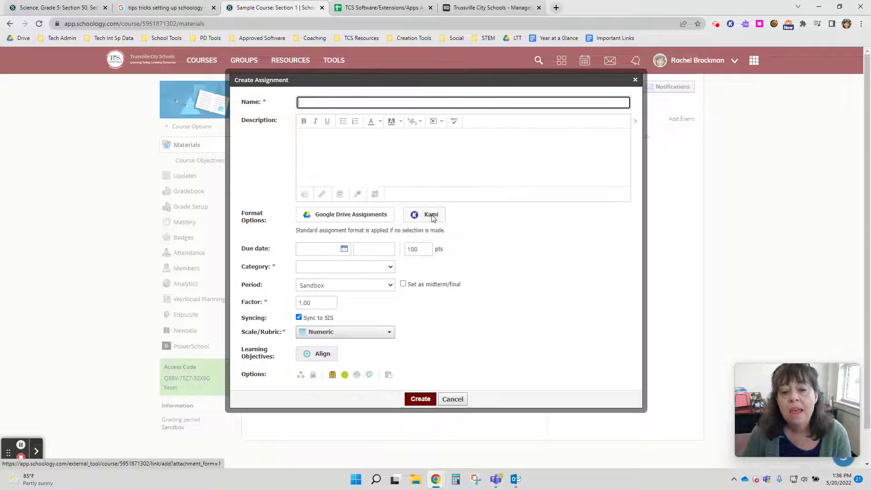
pyautogui.click(360, 220)
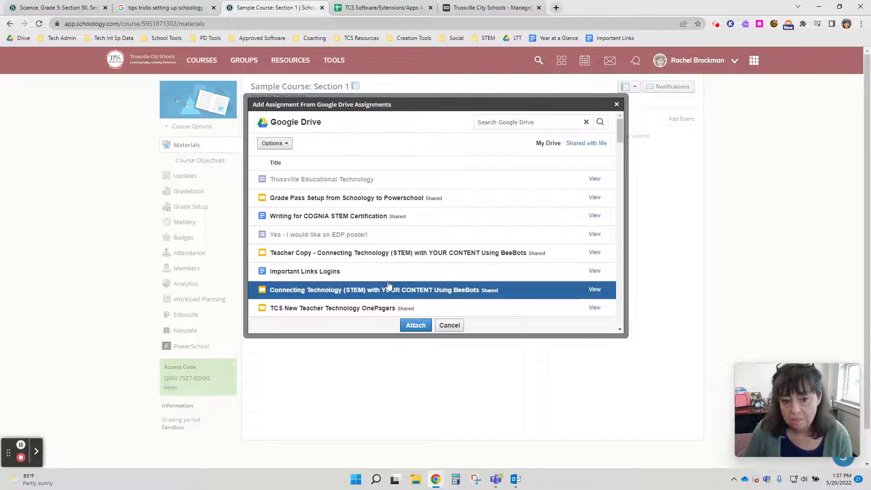
pyautogui.click(308, 271)
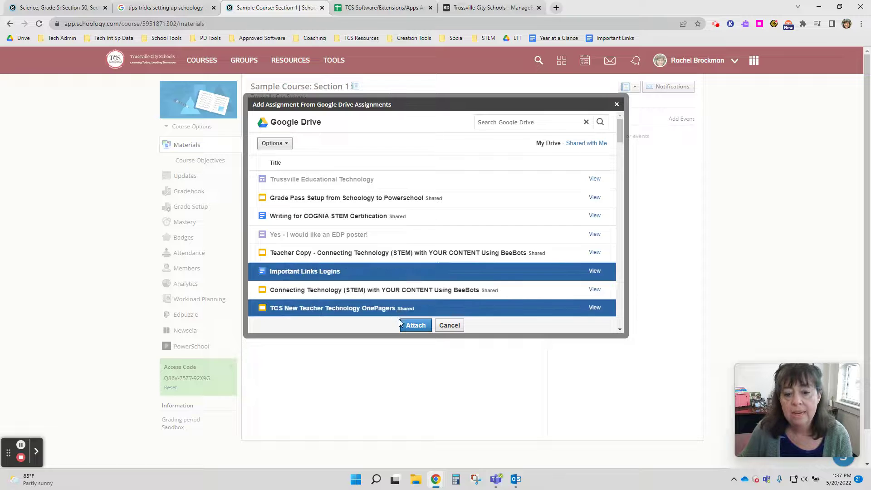
pyautogui.click(413, 324)
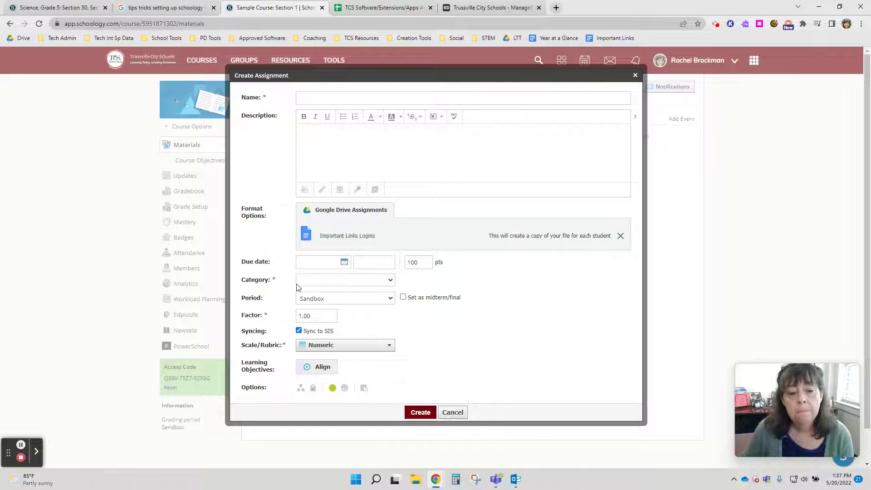
# - Set the assignment's category to (Ungraded), keep the Sandbox period, and view the courses it can be copied to without selecting any
pyautogui.click(390, 280)
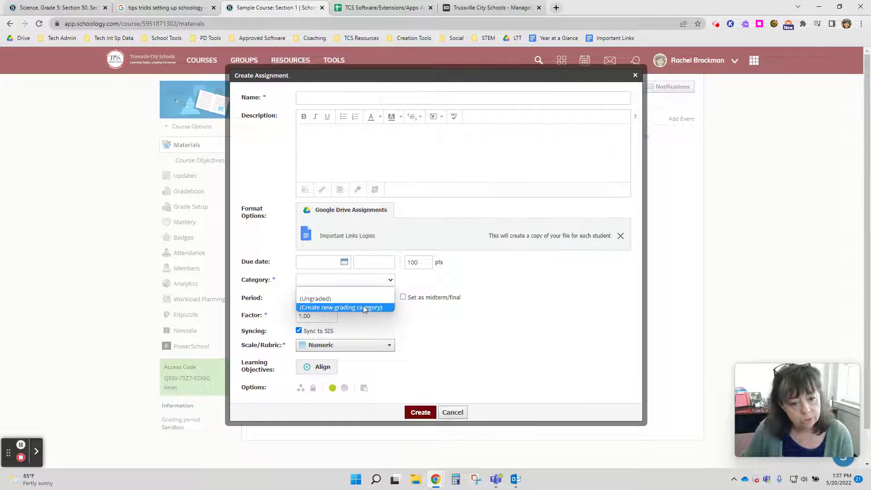
pyautogui.click(346, 298)
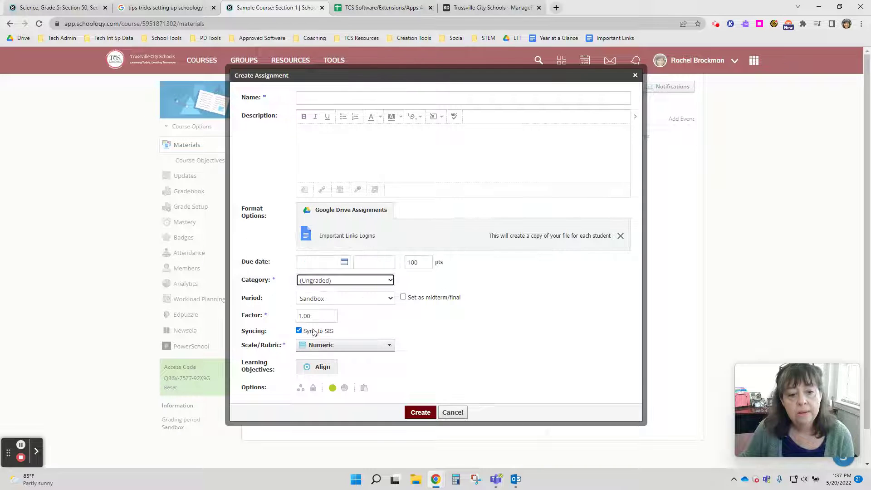
pyautogui.click(370, 299)
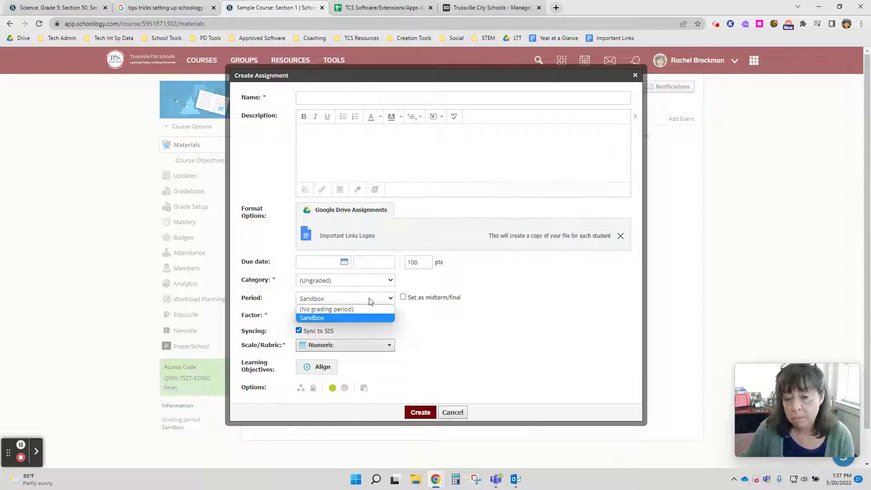
pyautogui.click(466, 307)
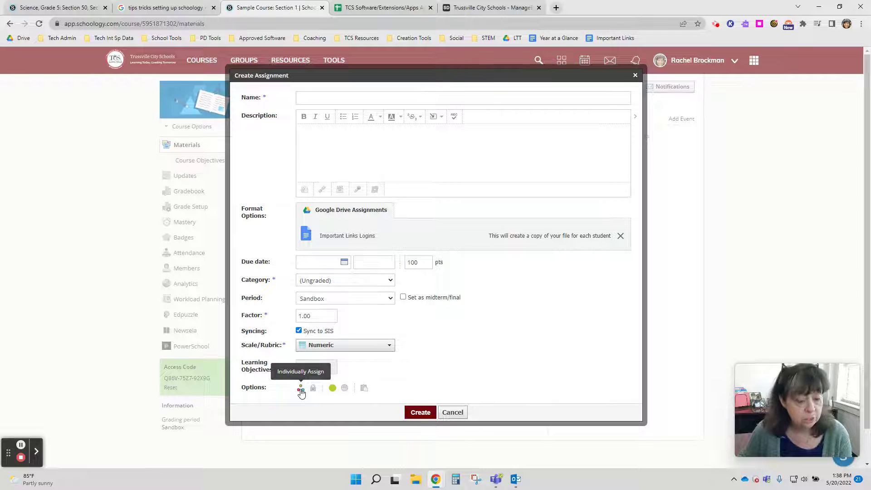
pyautogui.click(364, 389)
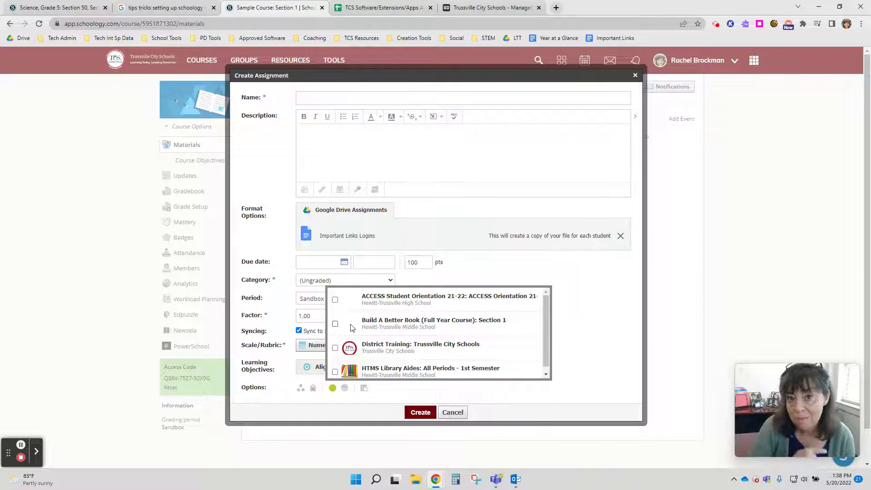
pyautogui.click(611, 306)
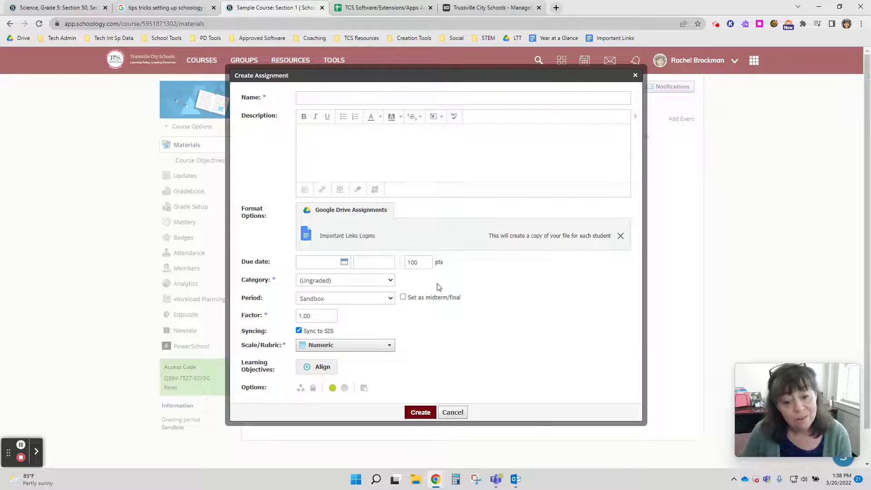
# - Name the assignment Test and create it in the sample course
pyautogui.click(425, 413)
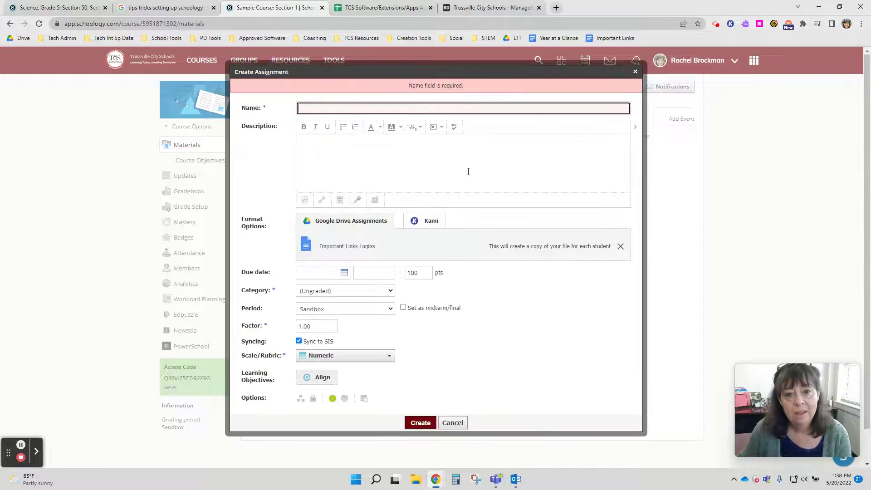
pyautogui.write('Test')
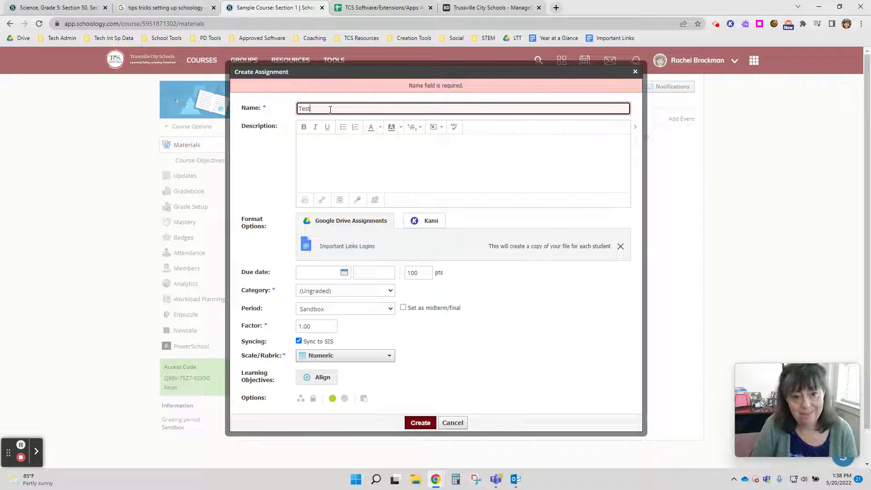
pyautogui.click(421, 423)
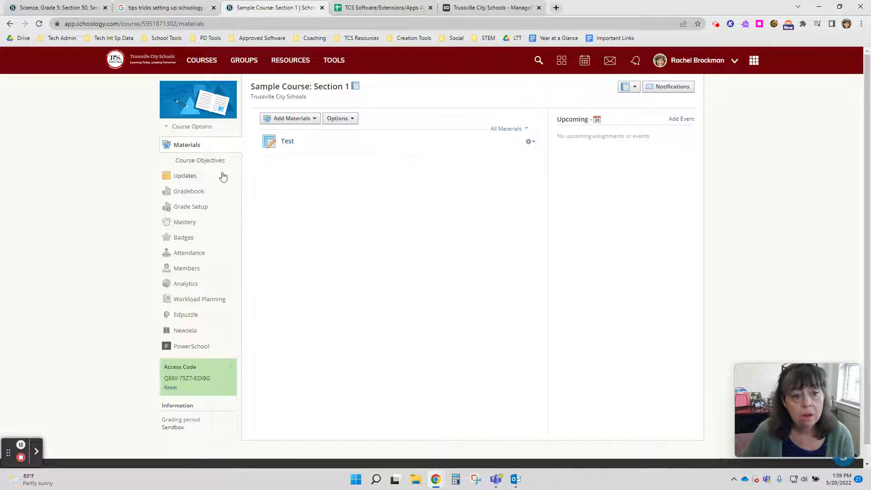
# - View the sample course's gradebook and the blank test/quiz form in its materials, closing the form without creating anything
pyautogui.click(189, 193)
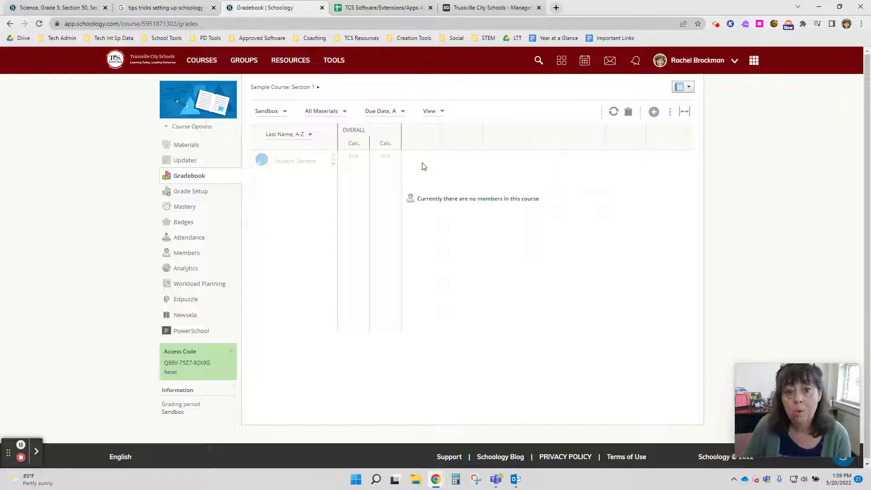
pyautogui.click(245, 175)
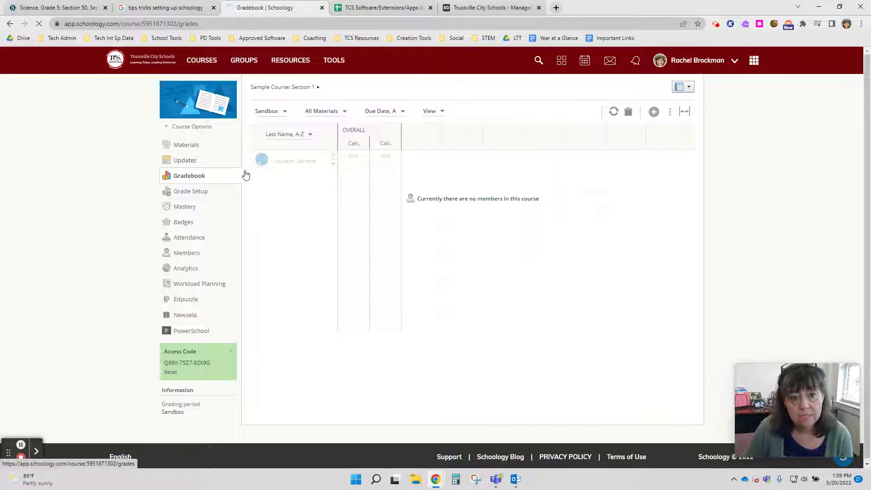
pyautogui.click(299, 118)
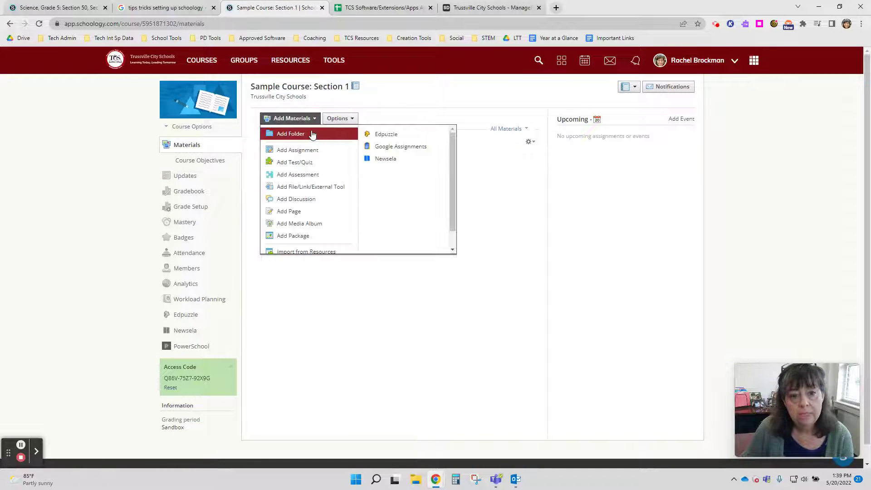
pyautogui.click(316, 162)
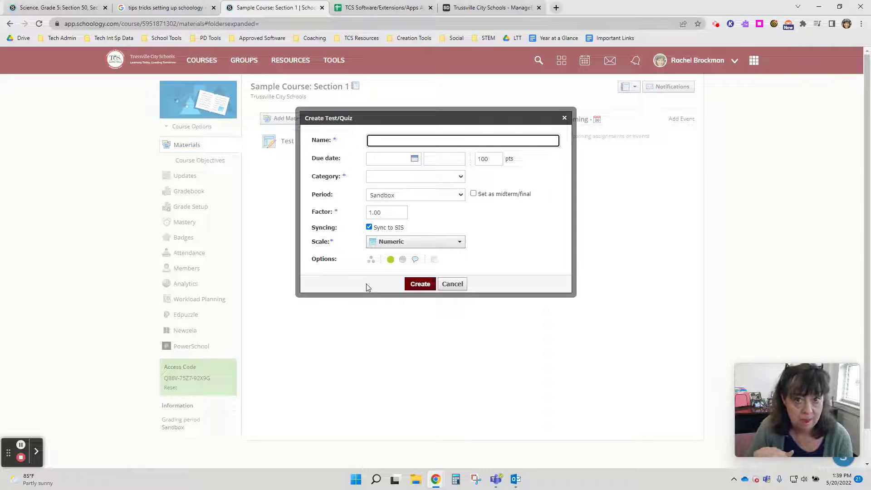
pyautogui.click(562, 118)
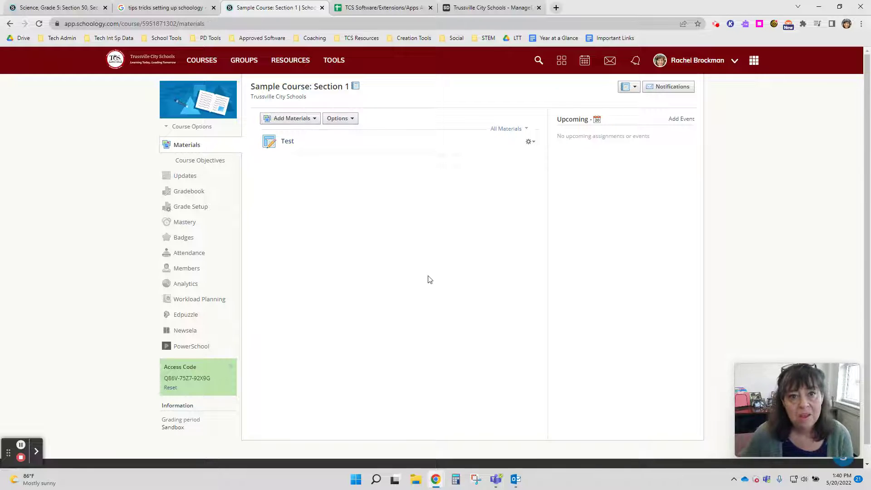
# - View the sample course's grade setup and its member list filtered to admins
pyautogui.click(197, 208)
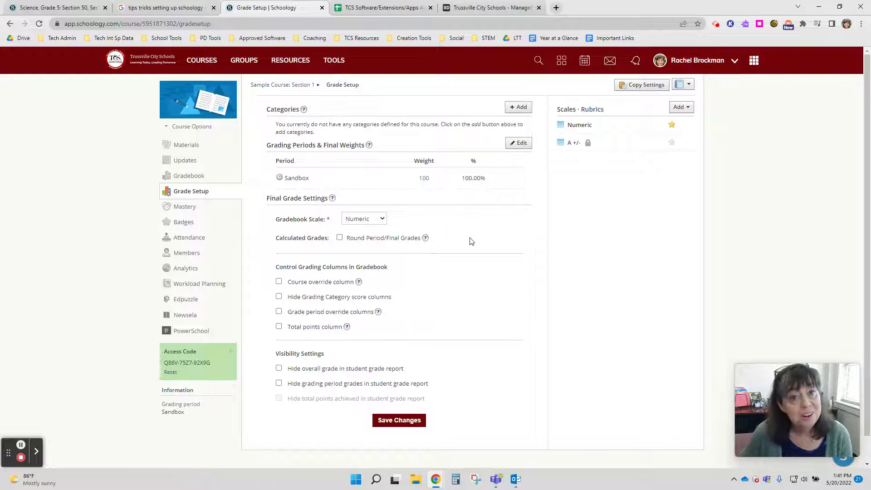
pyautogui.click(186, 256)
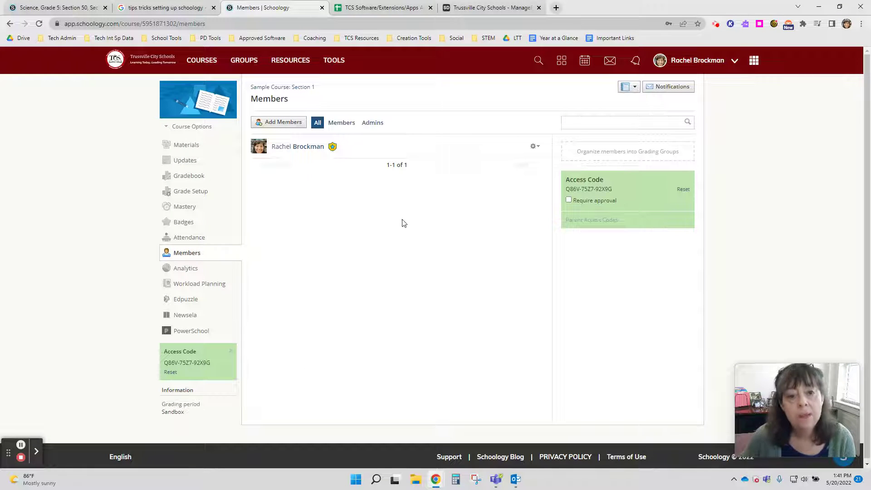
pyautogui.click(376, 123)
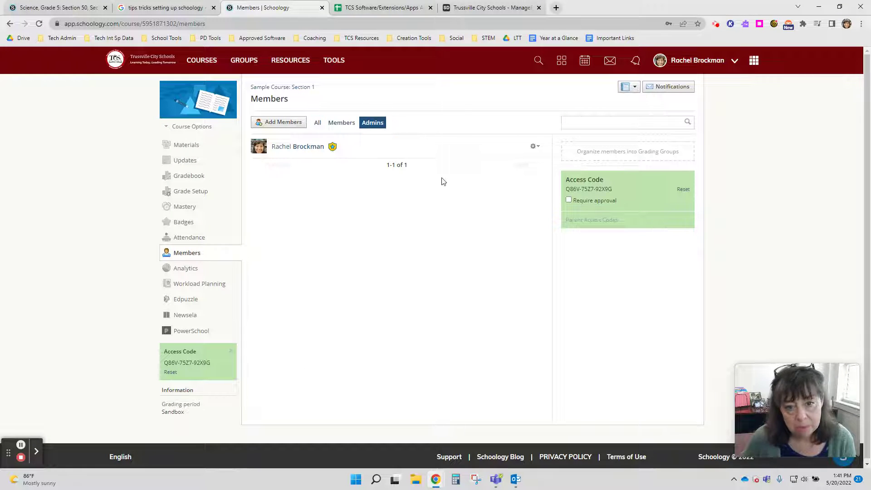
# - View the dialog for adding members to the sample course and the admin's member options, closing both without changing anything
pyautogui.click(288, 122)
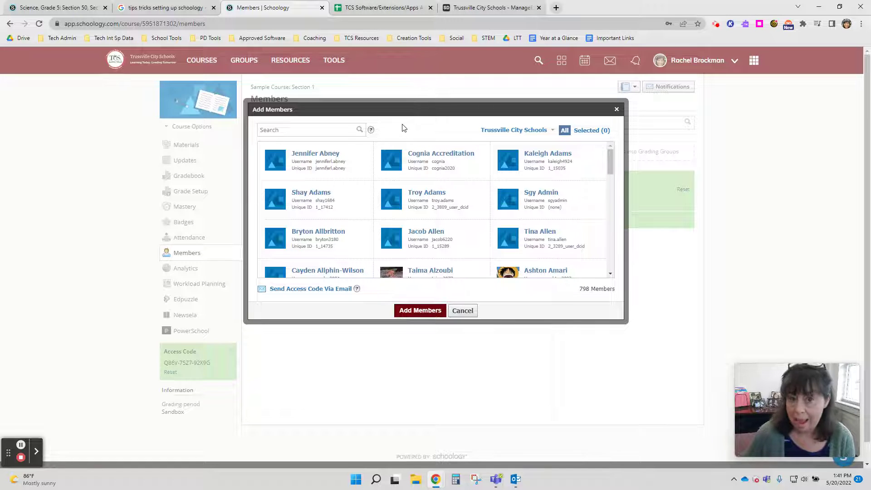
pyautogui.click(616, 110)
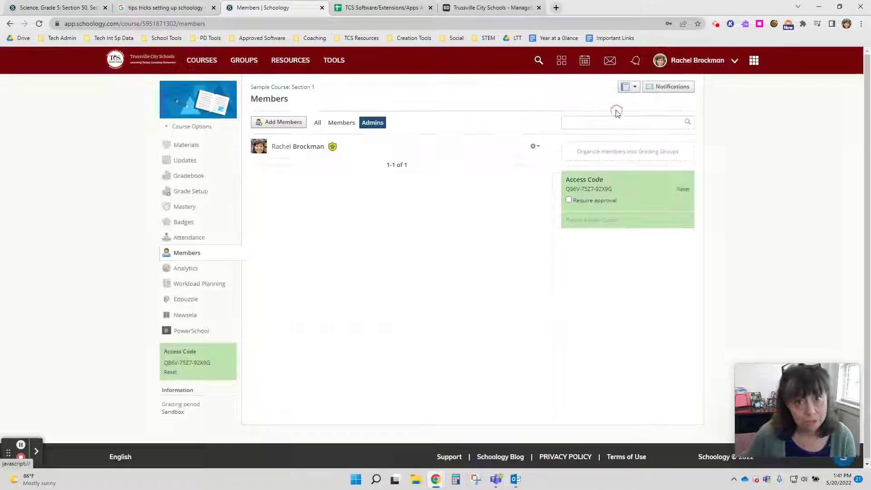
pyautogui.click(266, 125)
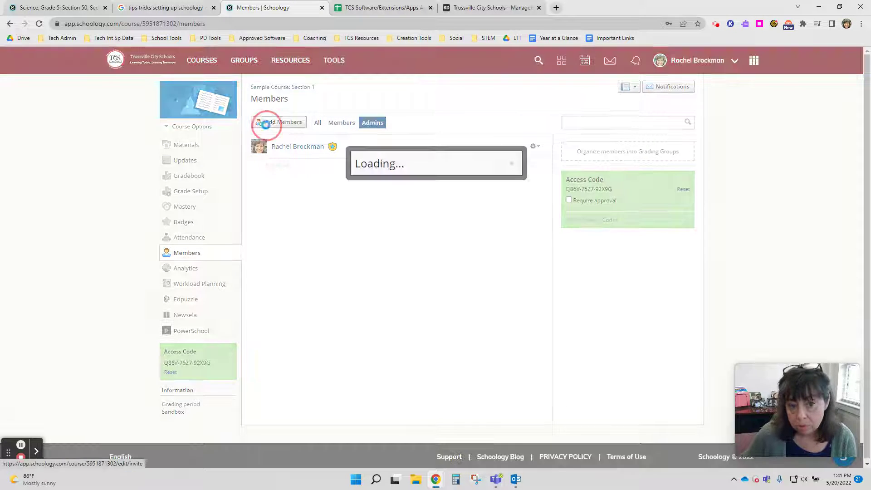
pyautogui.click(286, 130)
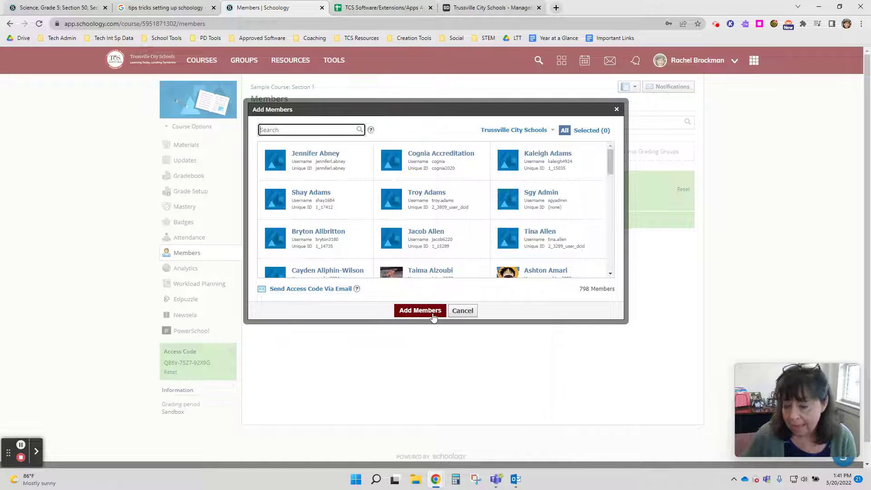
pyautogui.click(616, 109)
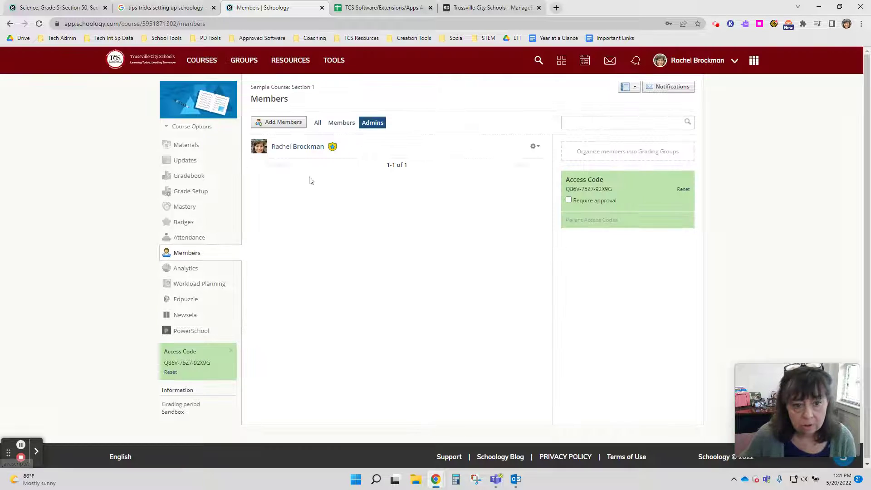
pyautogui.click(534, 147)
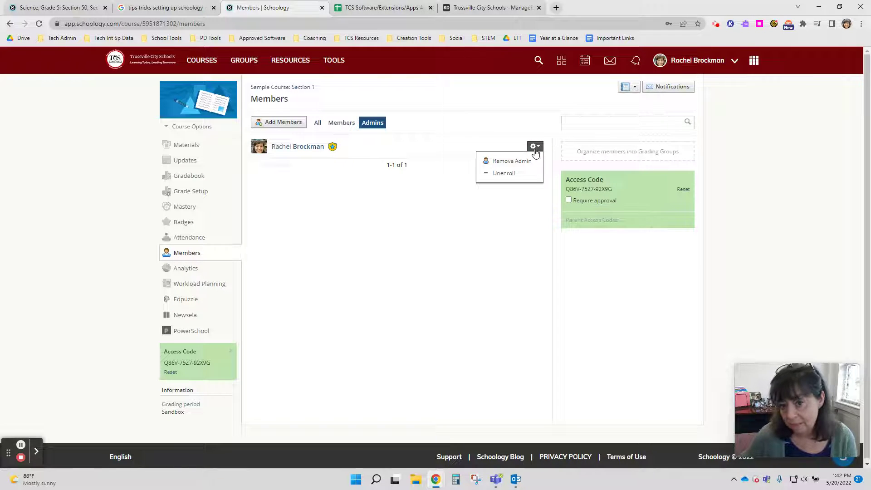
pyautogui.click(458, 223)
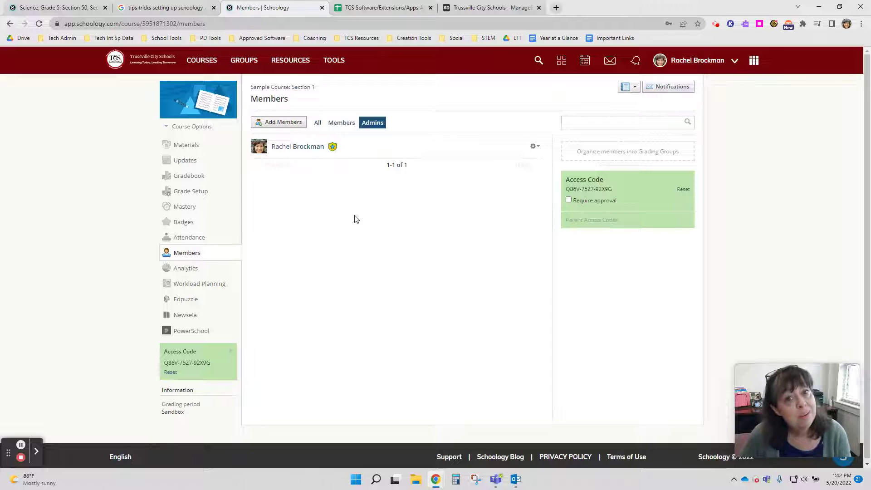
# - View the sample course's privacy and course settings, including the available course themes, keeping the Secondary theme
pyautogui.moveTo(189, 101)
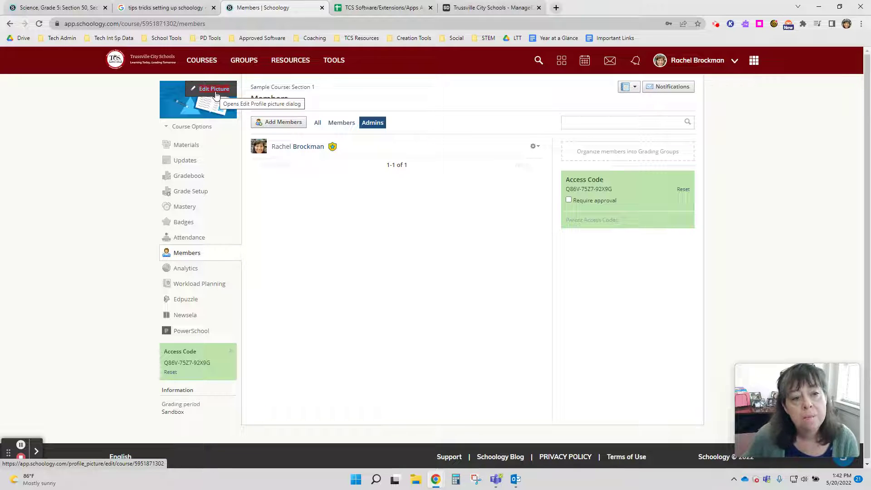
pyautogui.click(194, 128)
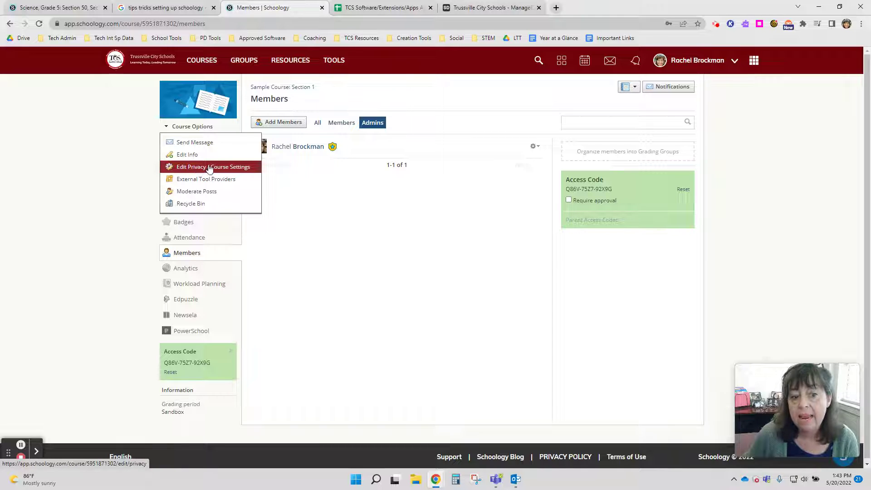
pyautogui.click(239, 170)
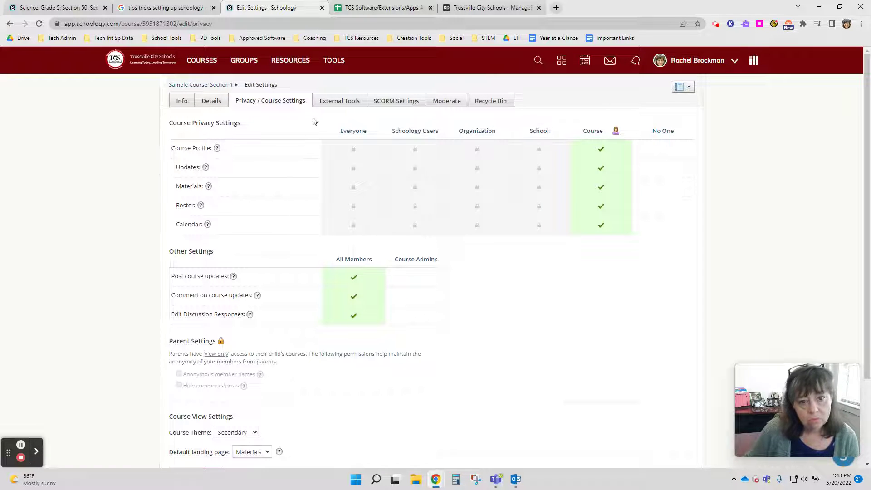
pyautogui.scroll(-3, 316, 136)
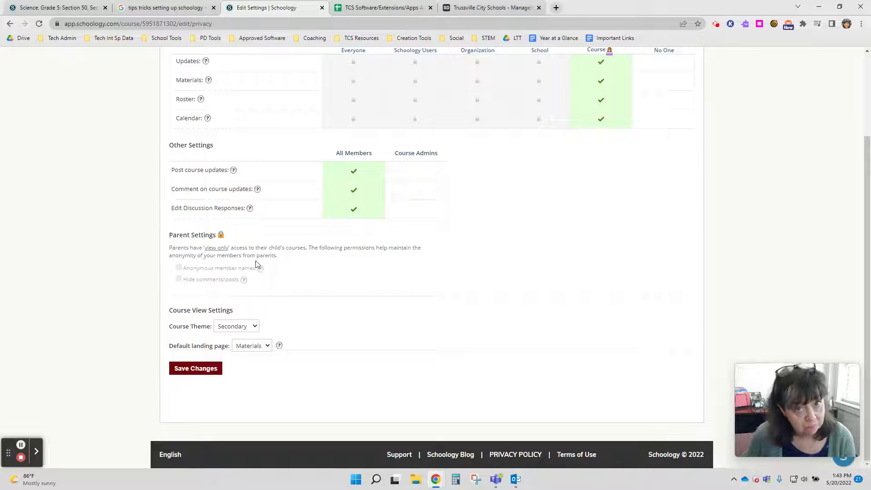
pyautogui.click(255, 327)
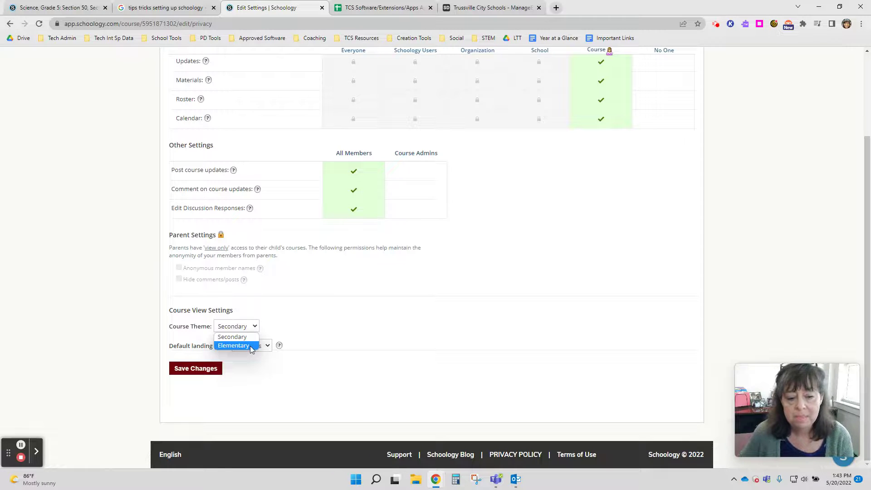
pyautogui.click(292, 326)
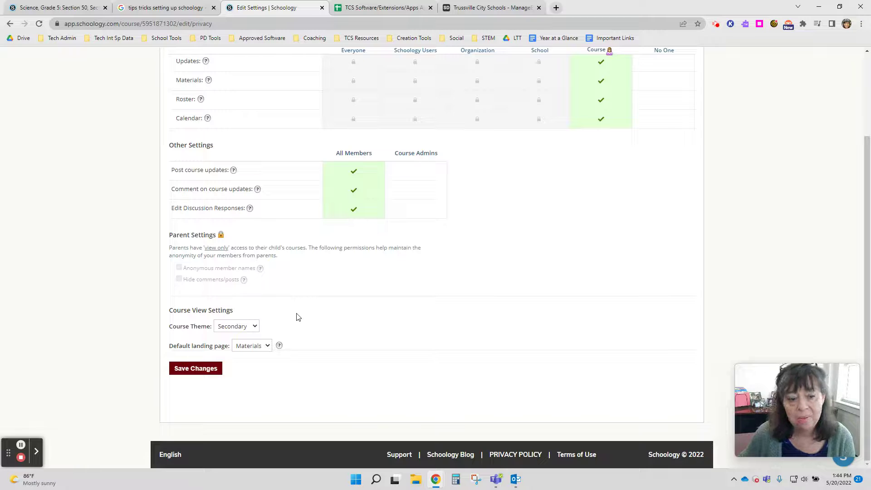